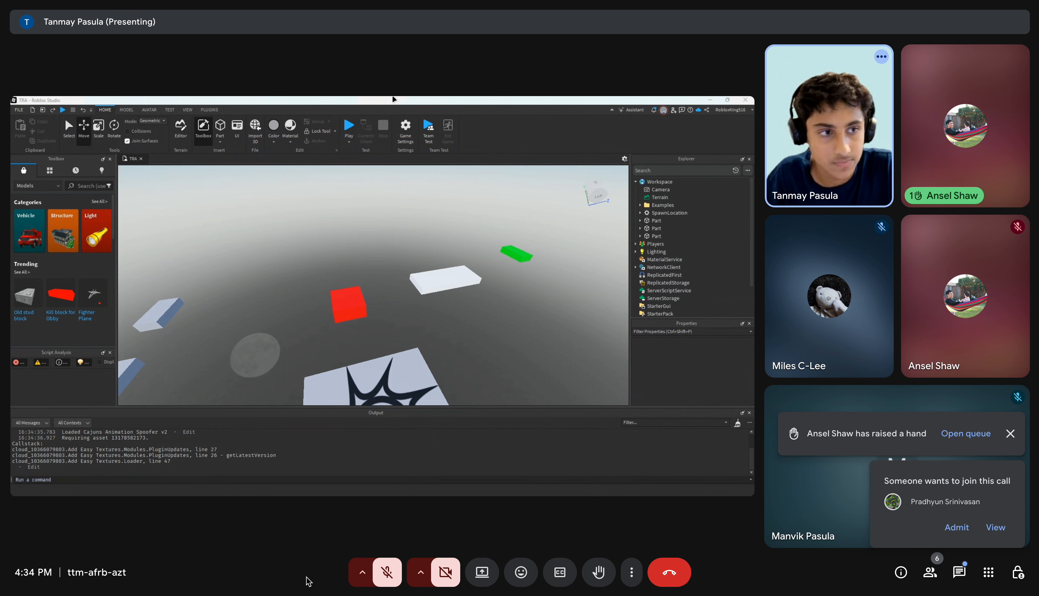
Admit the waiting participant to the call, and briefly unmute the microphone before muting it again.
left_click(956, 527)
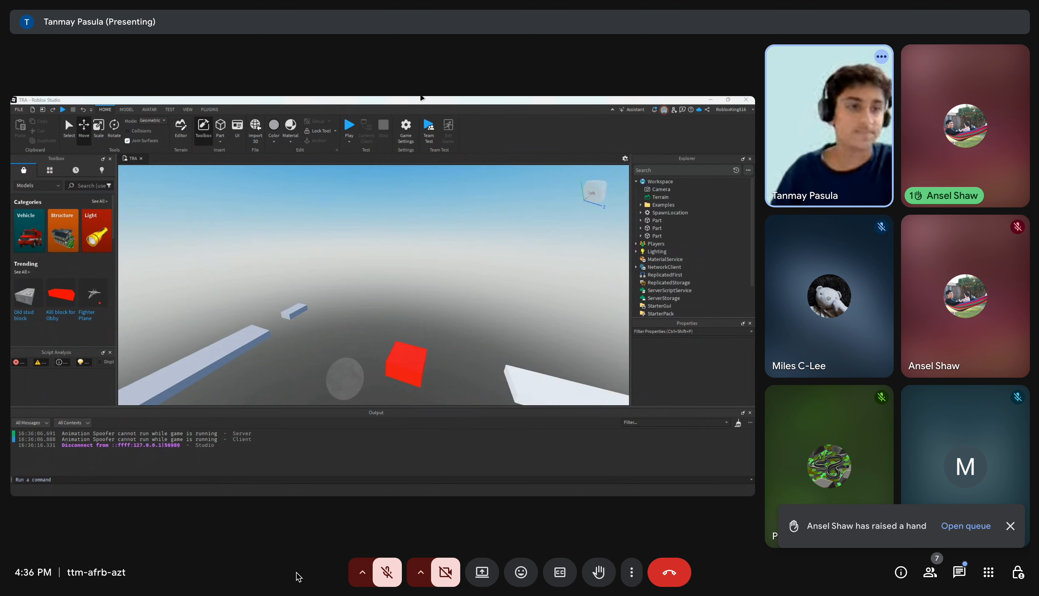
left_click(386, 571)
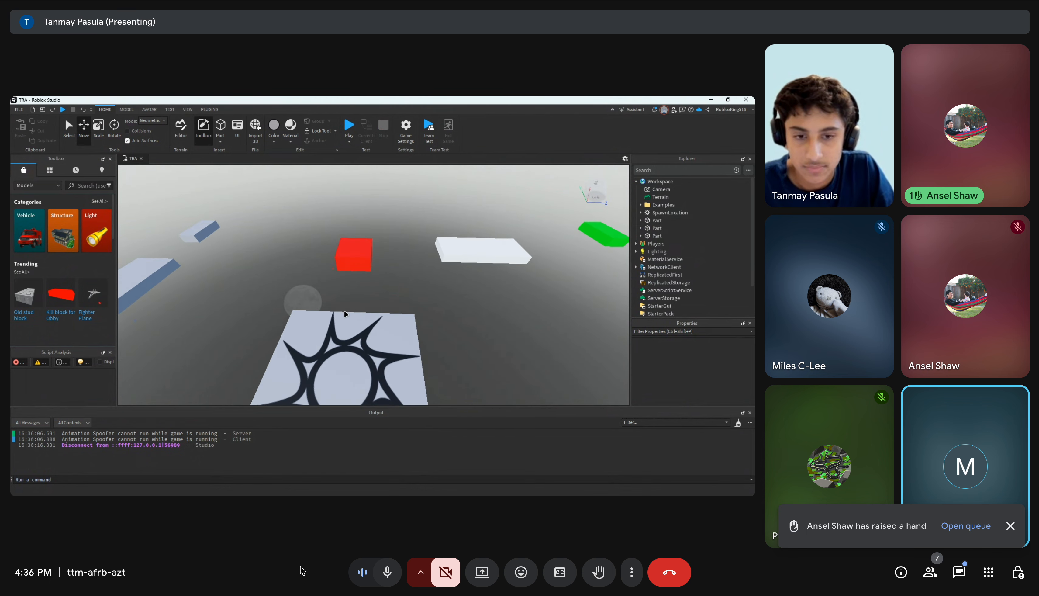
left_click(385, 571)
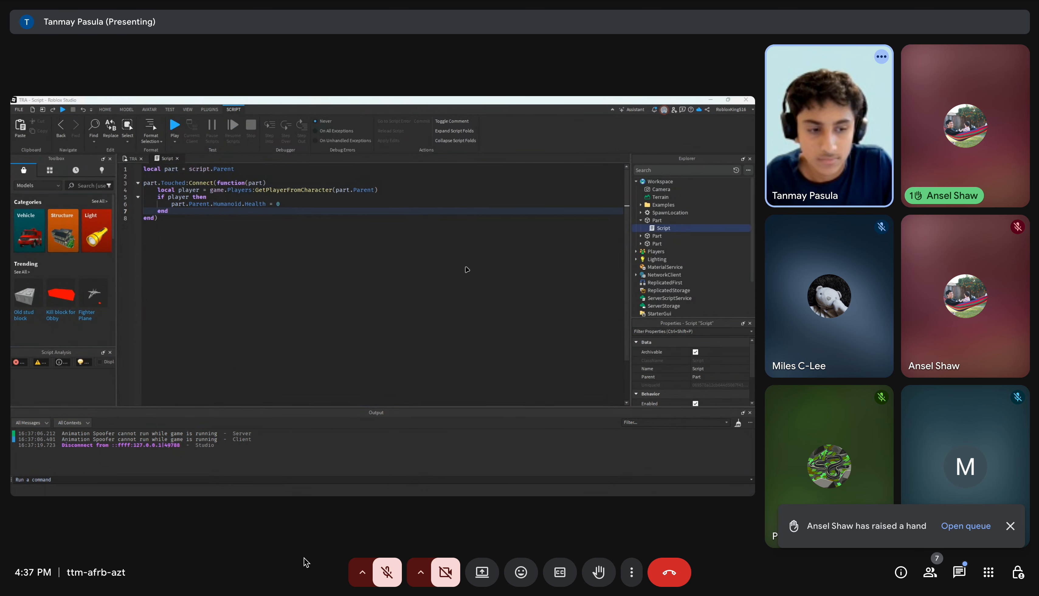
Close the kill part's open script.
left_click(177, 158)
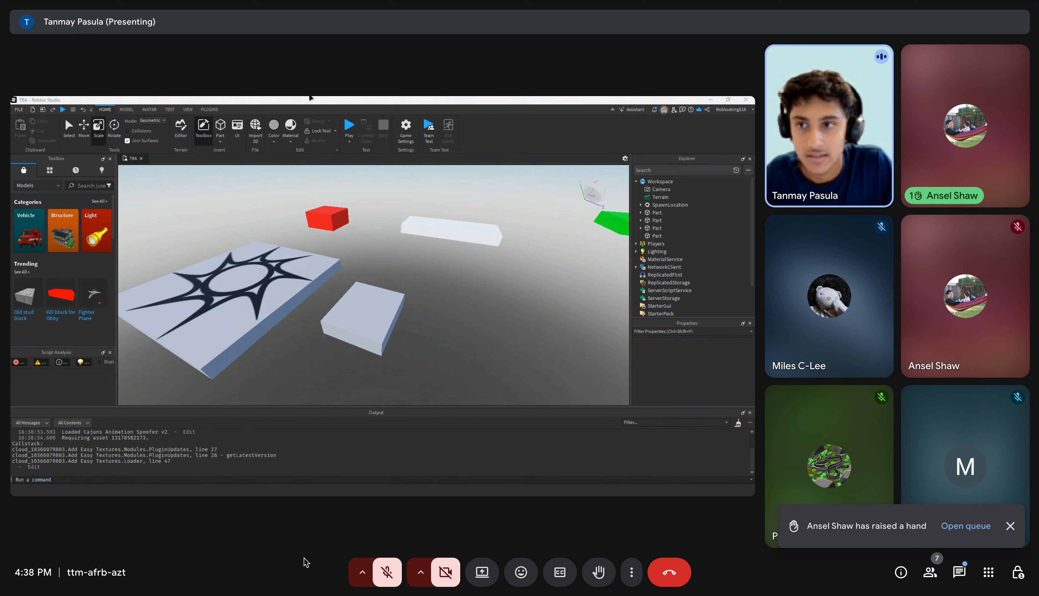
Unmute the call microphone and mute it again.
key("ctrl+d")
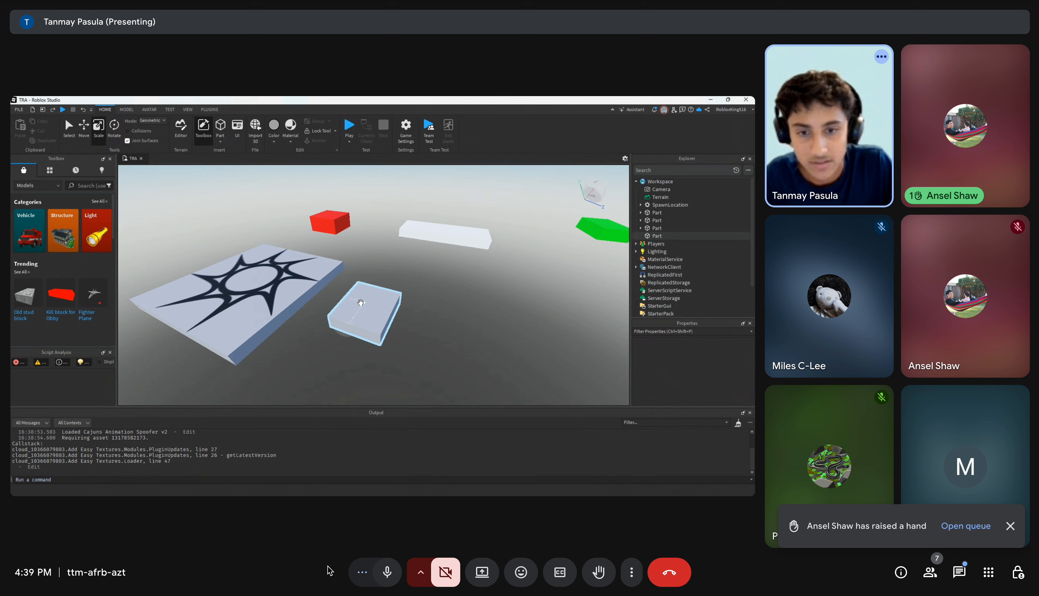
left_click(376, 571)
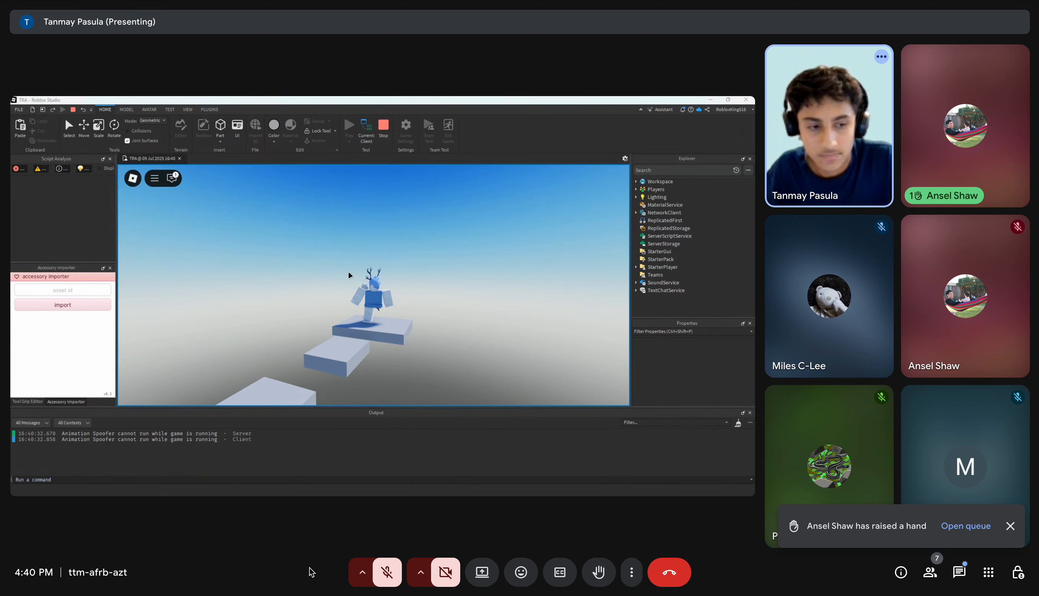
Stop the playtest of the stepping platforms and return to editing.
left_click(383, 134)
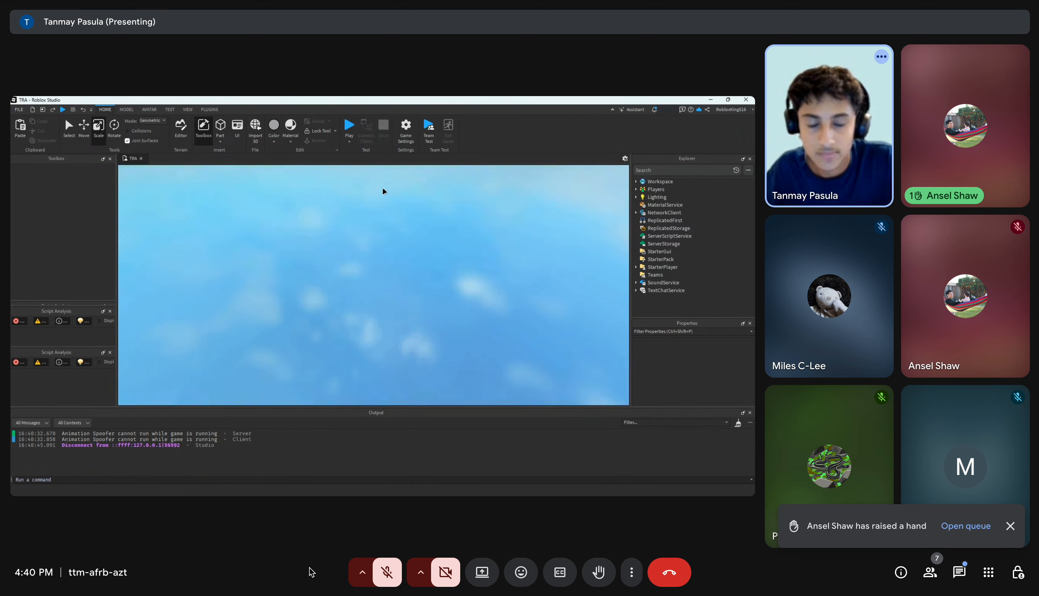
scroll(359, 232, "down", 3)
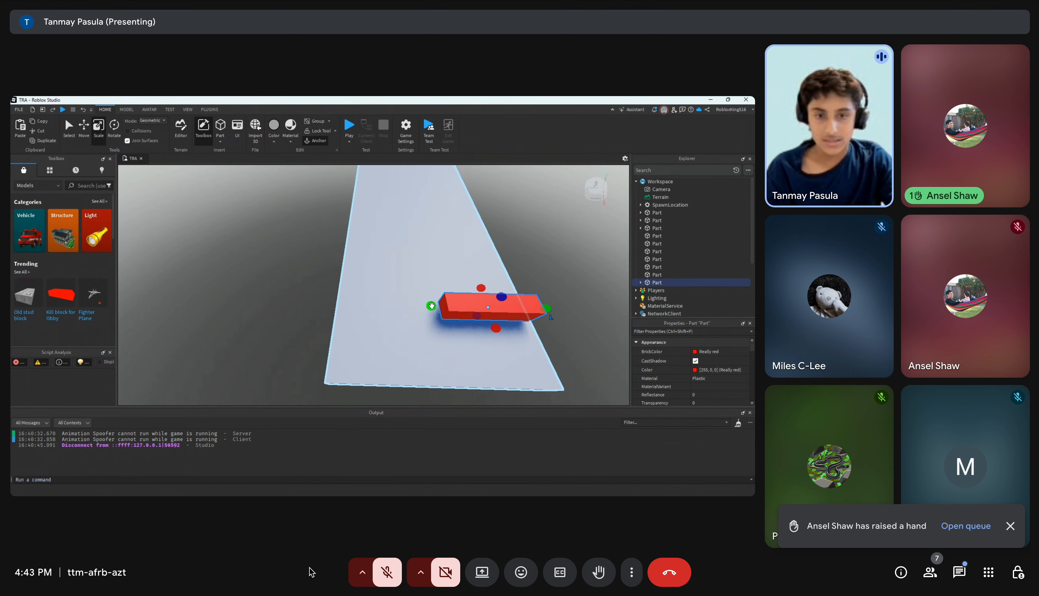
Duplicate the red bar at the start of the long platform and move the copy further along the platform.
right_click_drag(364, 320, 436, 345)
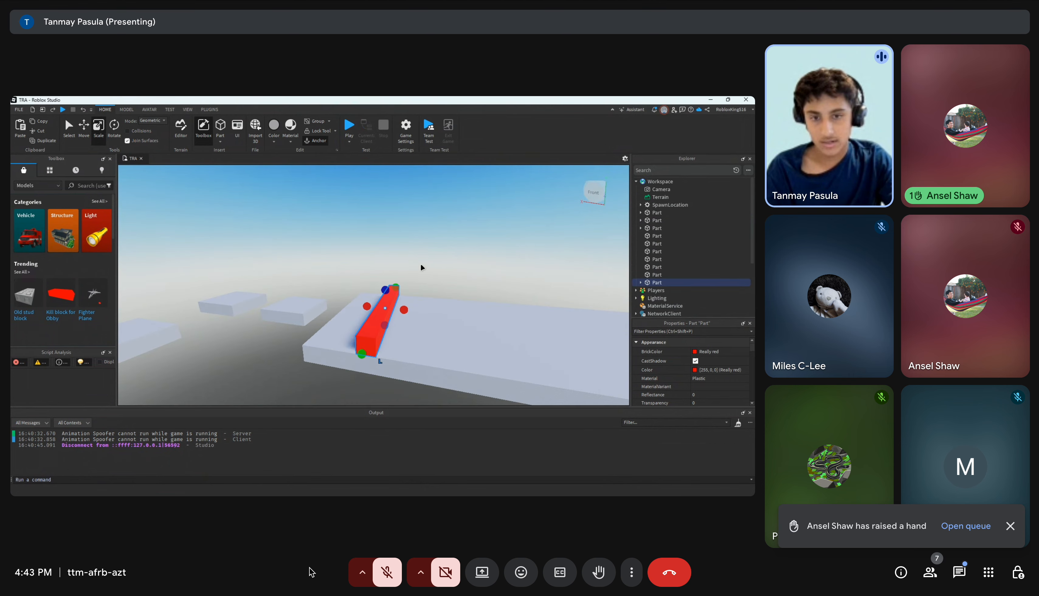
left_click(84, 128)
mouse_move(430, 303)
right_mouse_down()
mouse_move(432, 293)
mouse_move(424, 296)
right_mouse_up()
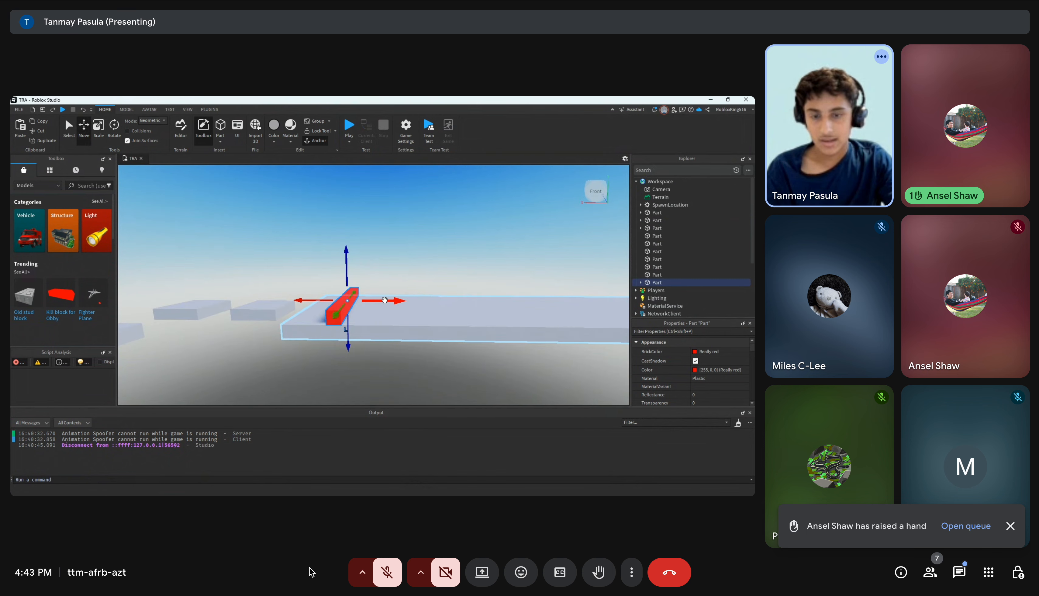
key("ctrl+d")
right_click_drag(385, 300, 362, 334)
mouse_move(361, 335)
left_mouse_down()
mouse_move(362, 347)
mouse_move(357, 324)
left_mouse_up()
key("w")
right_click_drag(358, 324, 360, 323)
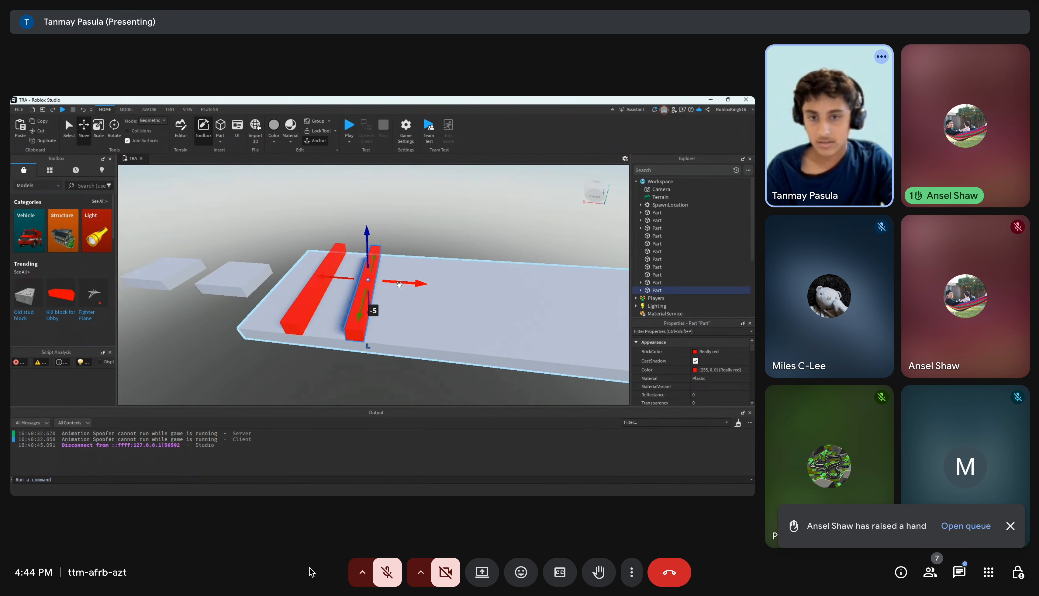
left_click_drag(400, 284, 432, 288)
Duplicate the second red bar and move the copy 5 studs further along the platform.
right_click_drag(394, 315, 378, 327)
key("ctrl+d")
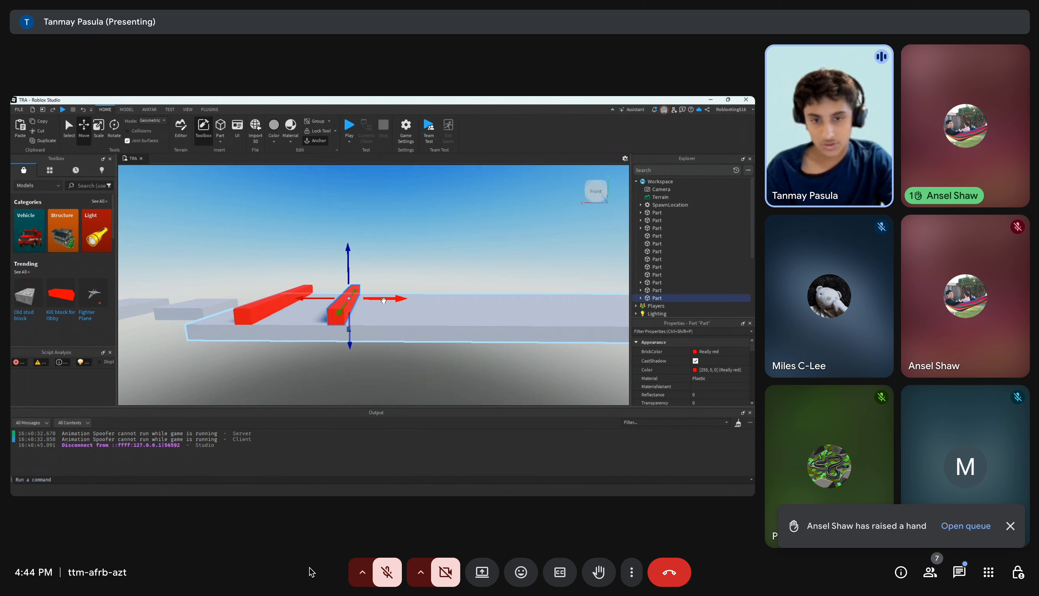
left_click_drag(383, 296, 432, 298)
right_click_drag(347, 293, 396, 307)
key("d")
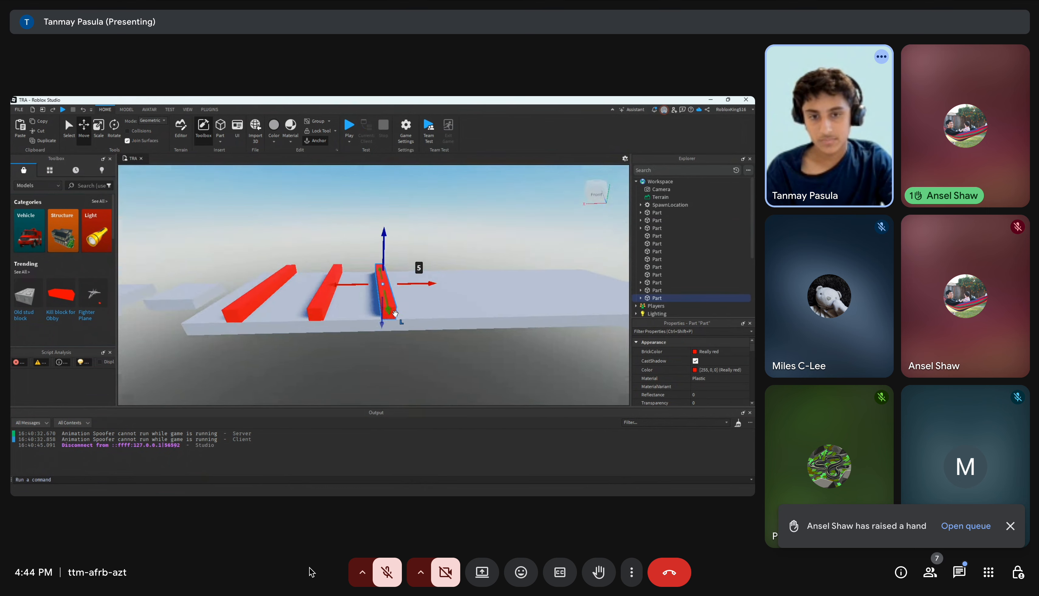
Add four more copies of the red bar, spaced one after another along the rest of the long platform.
key("ctrl+d")
left_click_drag(397, 277, 445, 278)
key("d")
left_click_drag(380, 278, 432, 278)
key("ctrl+d")
key("d")
key("ctrl+d")
key("d")
right_click_drag(431, 279, 418, 283)
key("s")
key("ctrl+d")
left_click_drag(422, 275, 473, 277)
left_click(374, 224)
right_click_drag(374, 223, 405, 319)
key("a")
key("e")
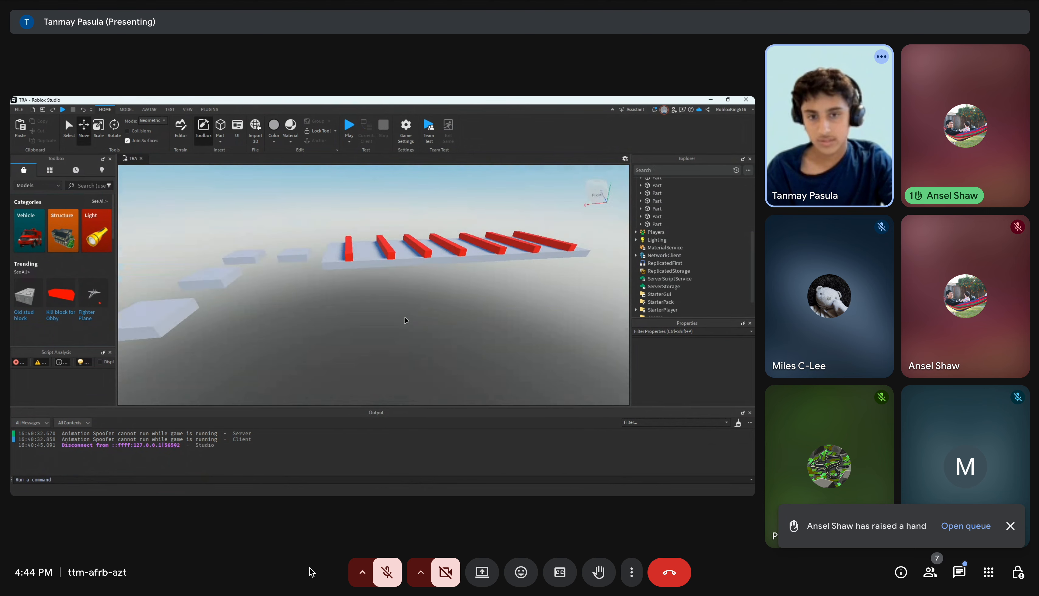
Start a playtest and jump the character across the stepping platforms toward the long platform.
left_click(349, 125)
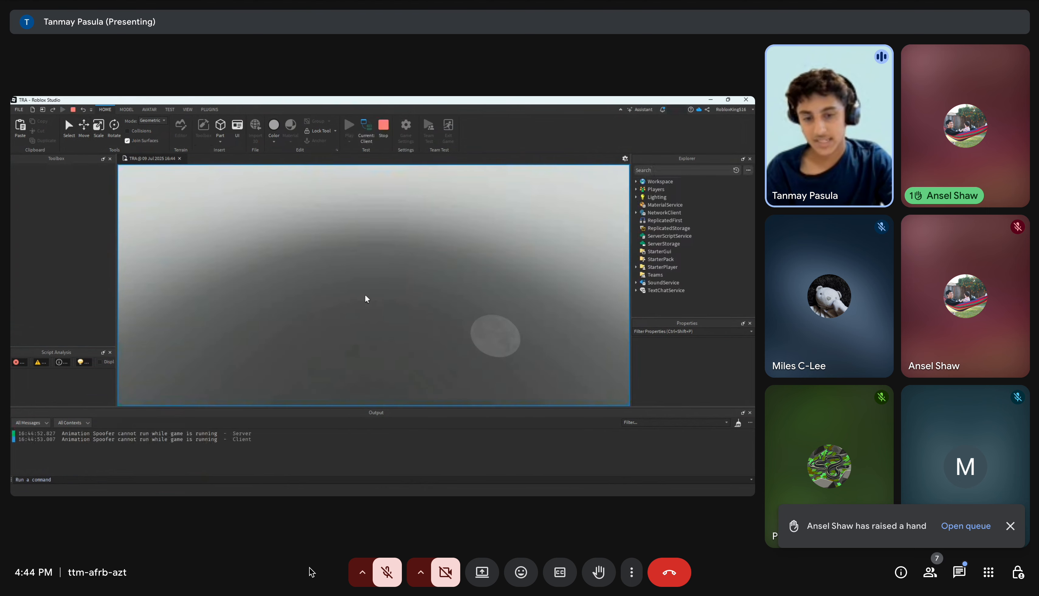
right_click_drag(366, 295, 365, 295)
key("w")
key("space")
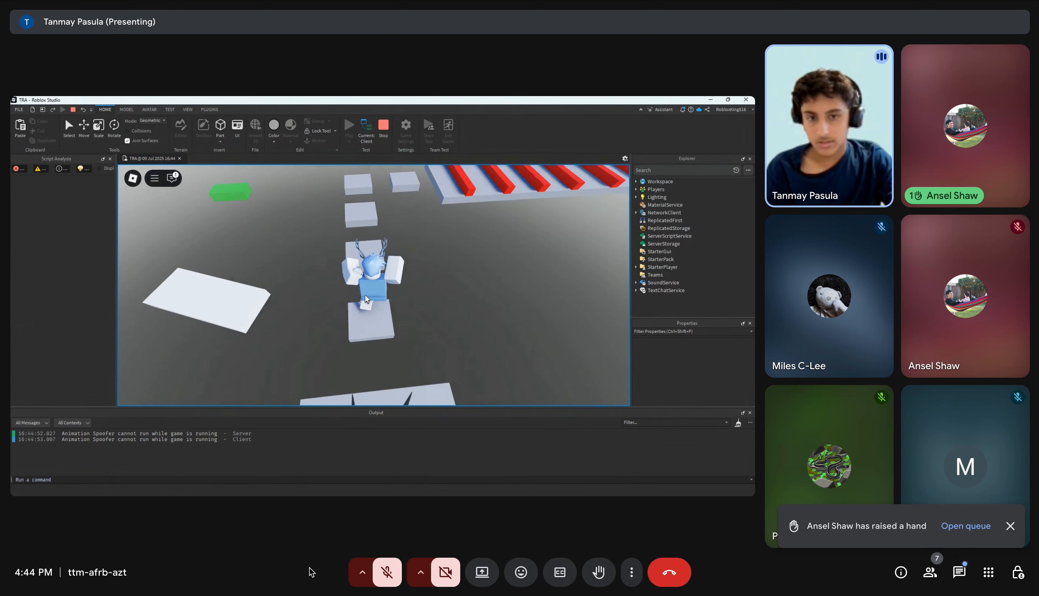
key("w")
key("space")
right_click_drag(366, 295, 365, 295)
key("w")
key("space")
key("space")
Jump the character over the red bars to the long platform's far end and stop the playtest.
key("w")
key("space")
key("space")
key("w")
key("space")
key("space")
key("w")
key("space")
key("space")
right_click_drag(365, 296, 365, 295)
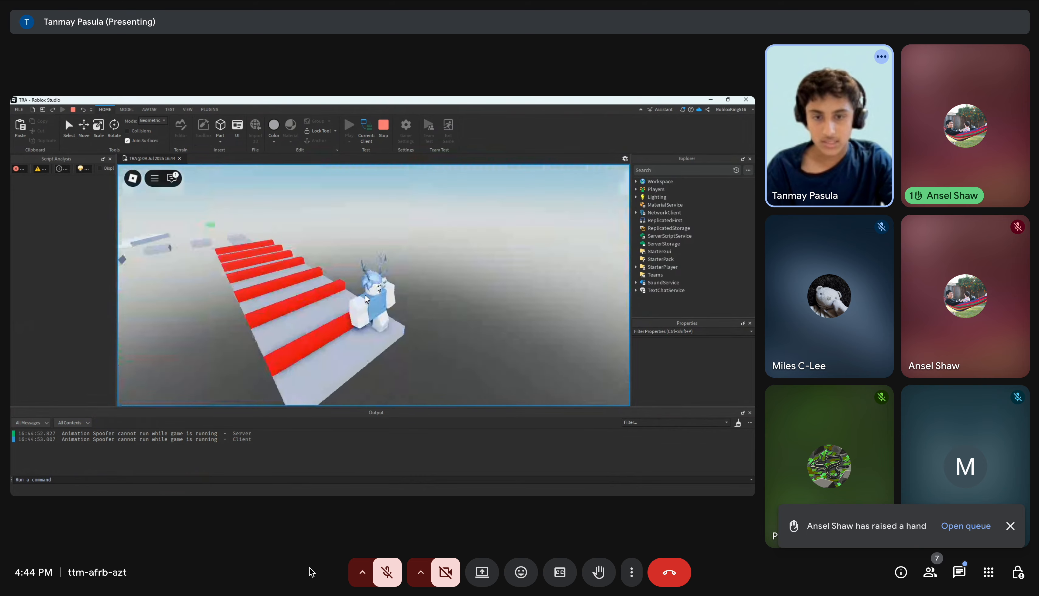
left_click(383, 124)
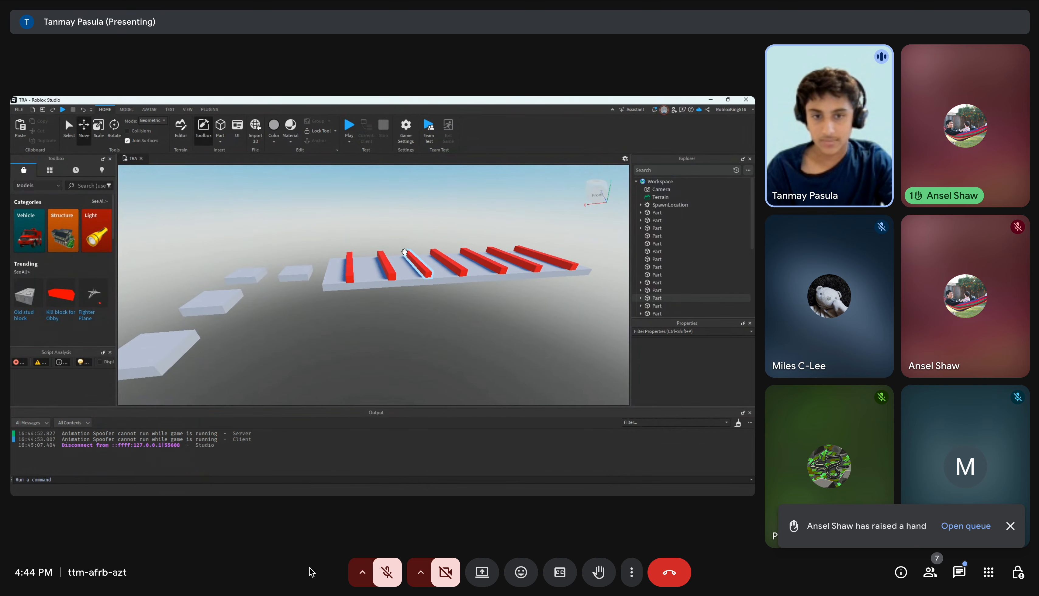
Scale the long platform slightly outward beyond its last red bar.
right_click_drag(404, 252, 403, 246)
key("d")
left_click(373, 290)
left_click(98, 128)
key("d")
right_click_drag(512, 283, 512, 276)
key("d")
left_click_drag(510, 290, 530, 290)
Move the last two red bars toward the platform's far end to widen their spacing.
left_click(234, 277)
key("d")
left_click(451, 289)
left_click(78, 137)
key("d")
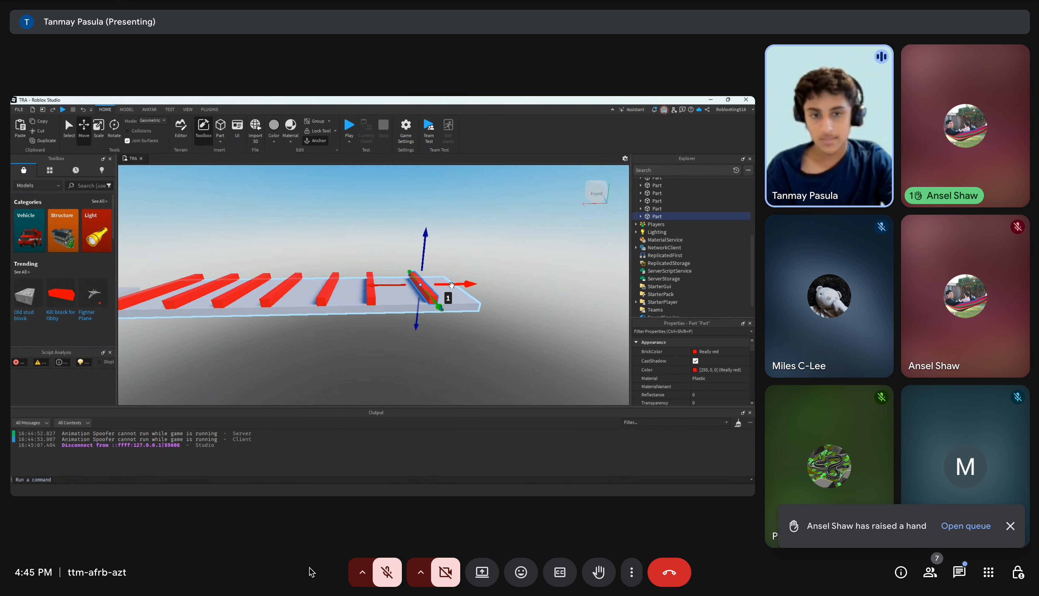
left_click_drag(452, 285, 461, 285)
left_click(368, 298)
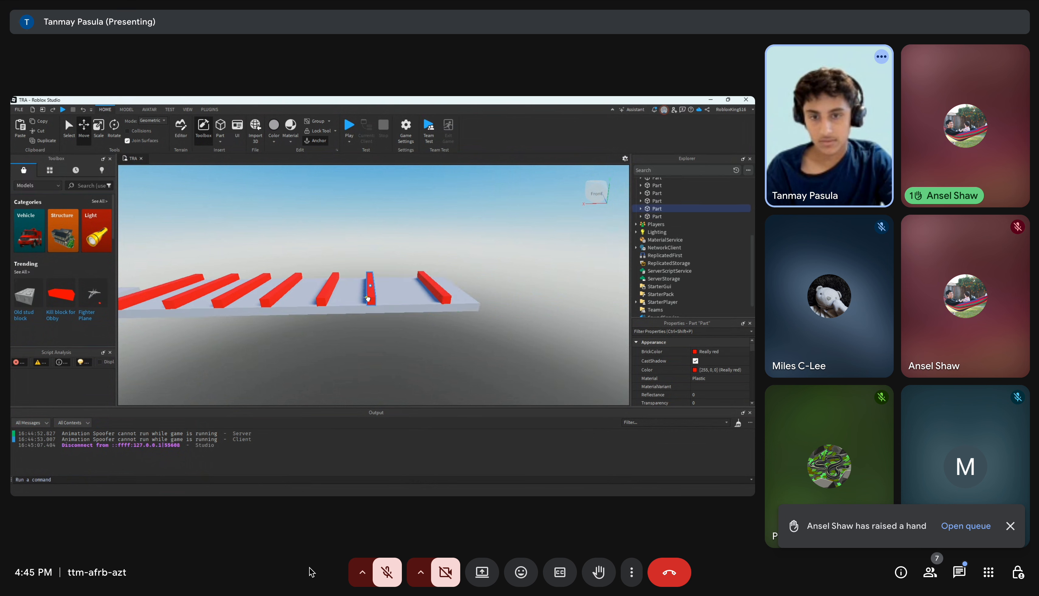
mouse_move(396, 285)
left_mouse_down()
mouse_move(418, 286)
mouse_move(395, 286)
left_mouse_up()
key("a")
Shift the remaining red bars along the platform so that all the bars are evenly spaced.
left_click(348, 291)
key("a")
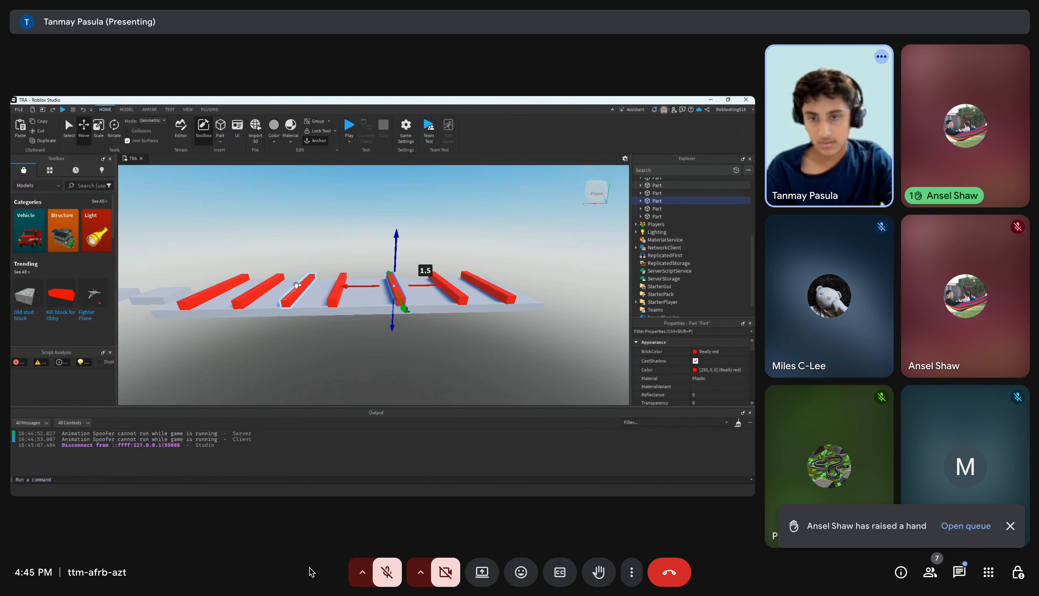
left_click(367, 299)
left_click(367, 299)
left_click_drag(388, 285, 363, 286)
left_click(325, 301)
left_click_drag(282, 287, 379, 291)
key("a")
left_click(371, 296)
left_click(330, 290)
left_click(331, 350)
key("s")
key("d")
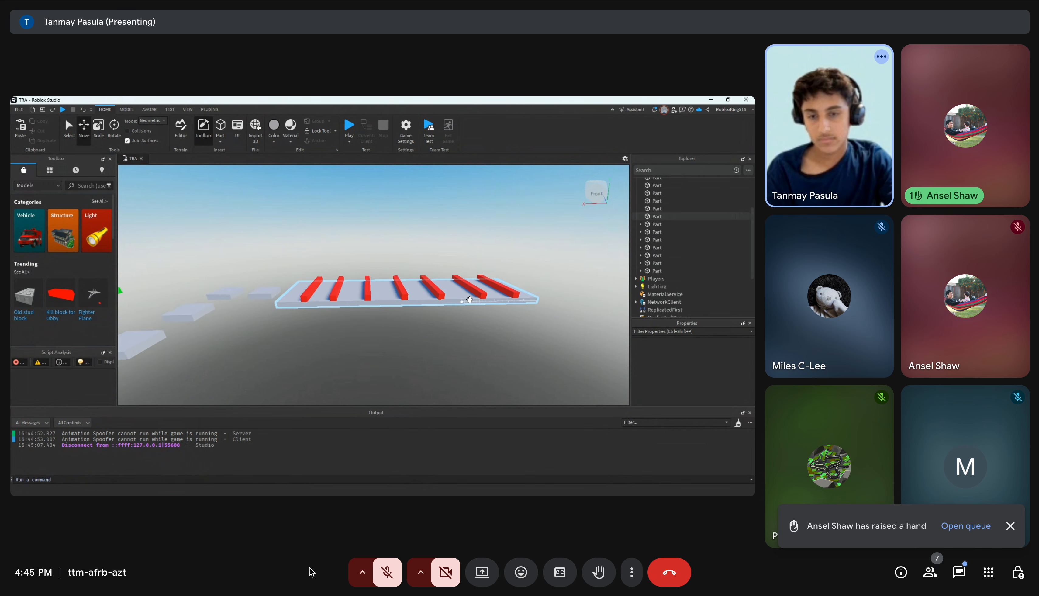
Lengthen the long platform at its far end to leave free space after the last red bar.
left_click(469, 300)
left_click(69, 128)
left_click(101, 137)
right_click_drag(404, 311, 405, 330)
key("d")
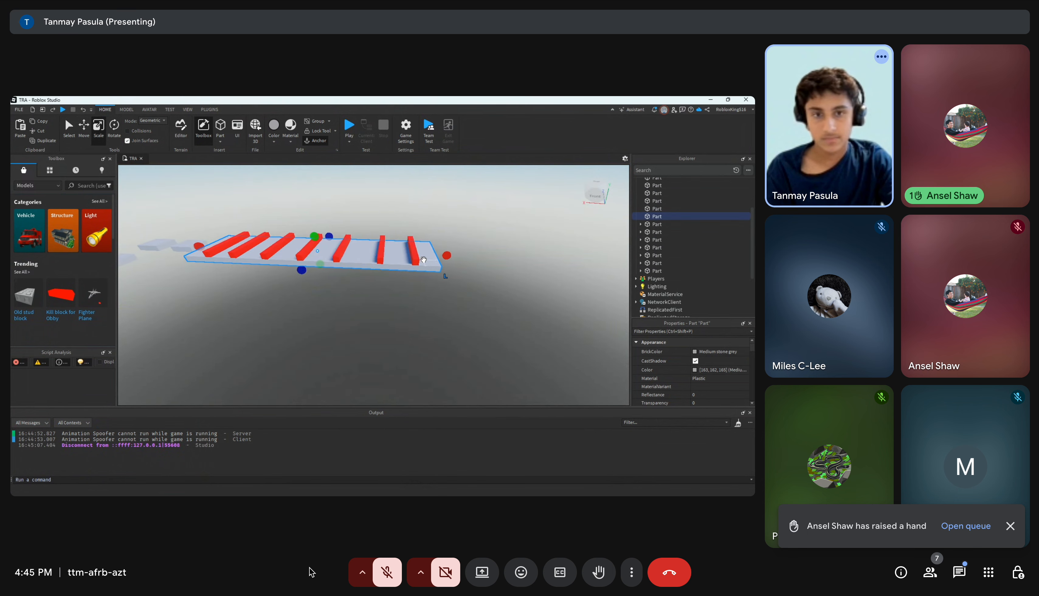
left_click_drag(398, 276, 432, 279)
left_click(321, 333)
key("w")
right_click_drag(392, 325, 314, 331)
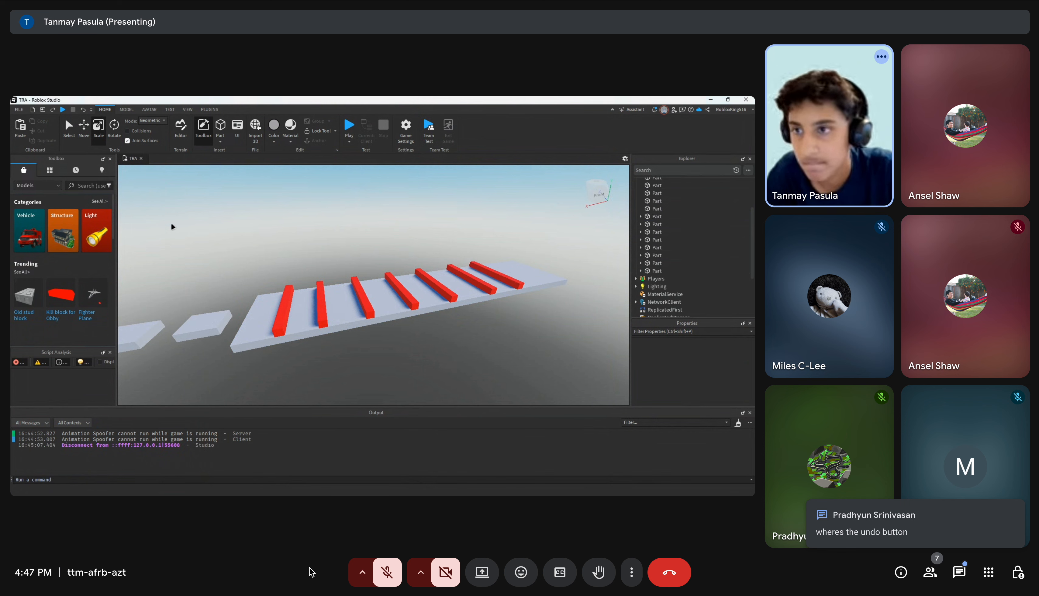
Insert a block part over the red bars near the platform's start and undo the insertion.
left_click(240, 326)
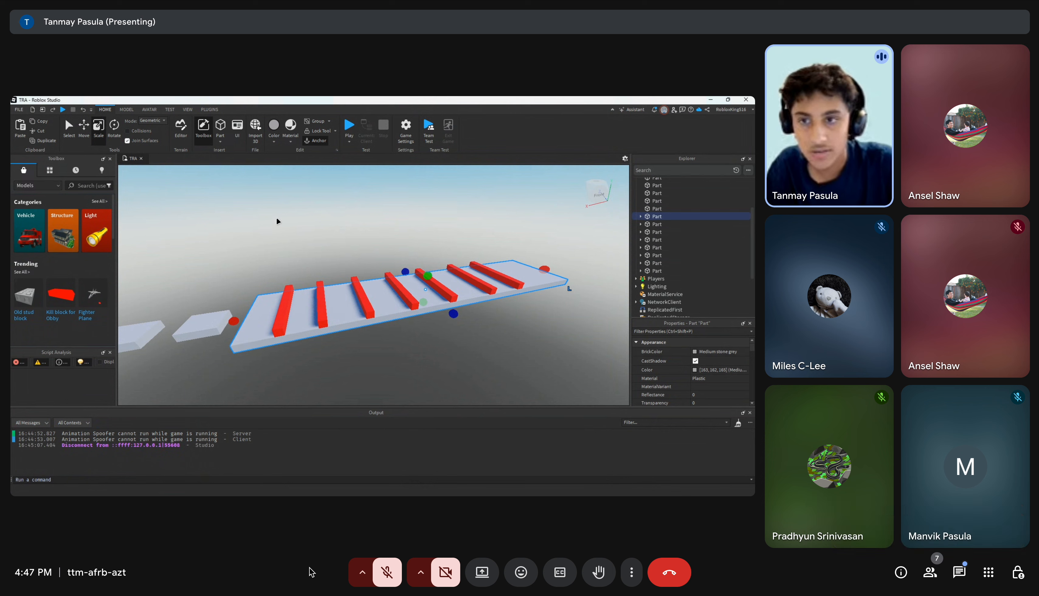
left_click(272, 223)
right_click_drag(272, 223, 265, 227)
key("w")
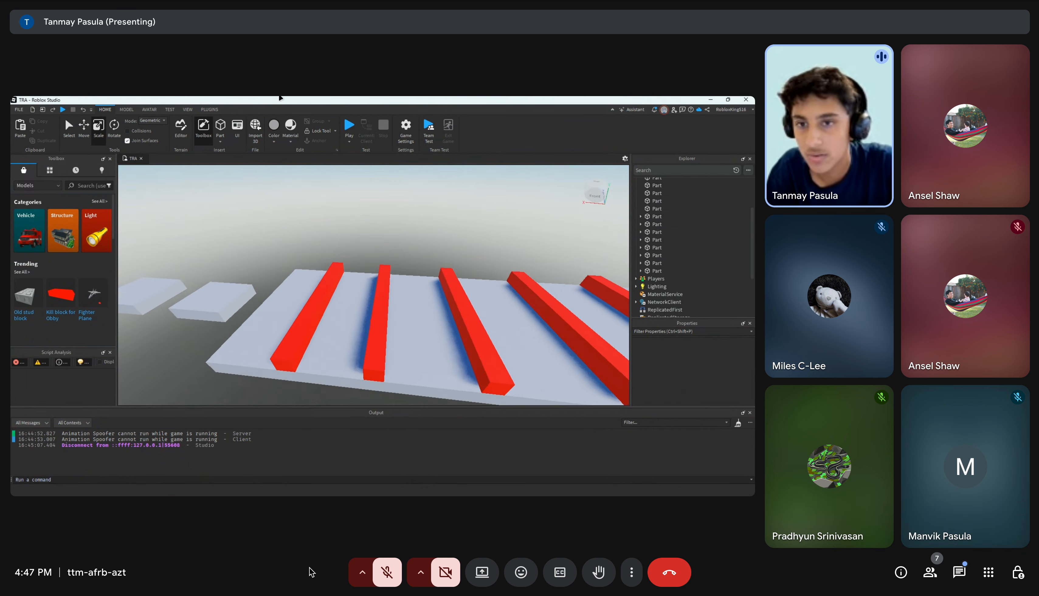
left_click(220, 125)
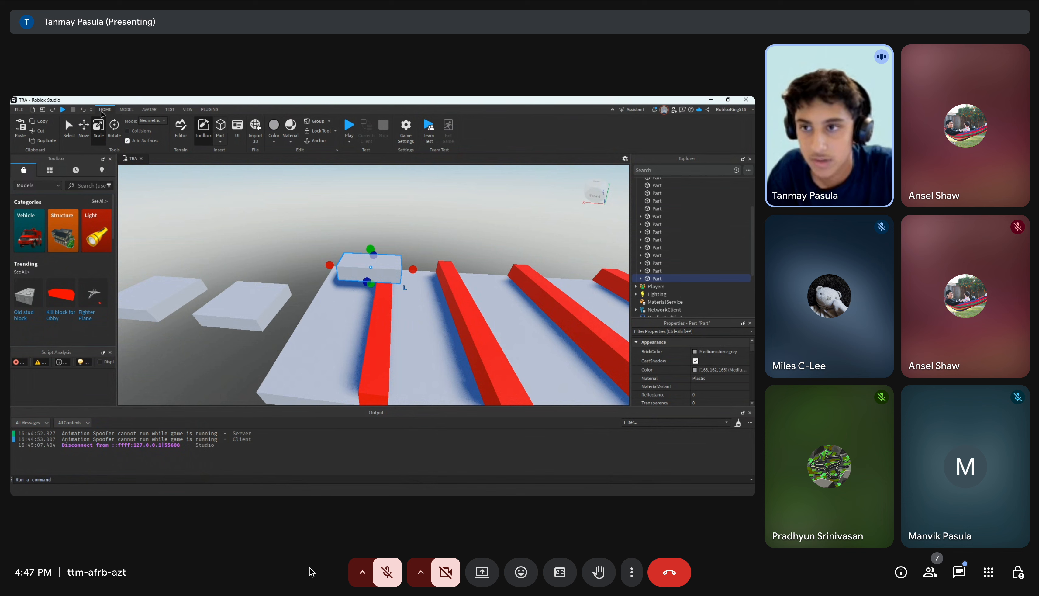
left_click(126, 110)
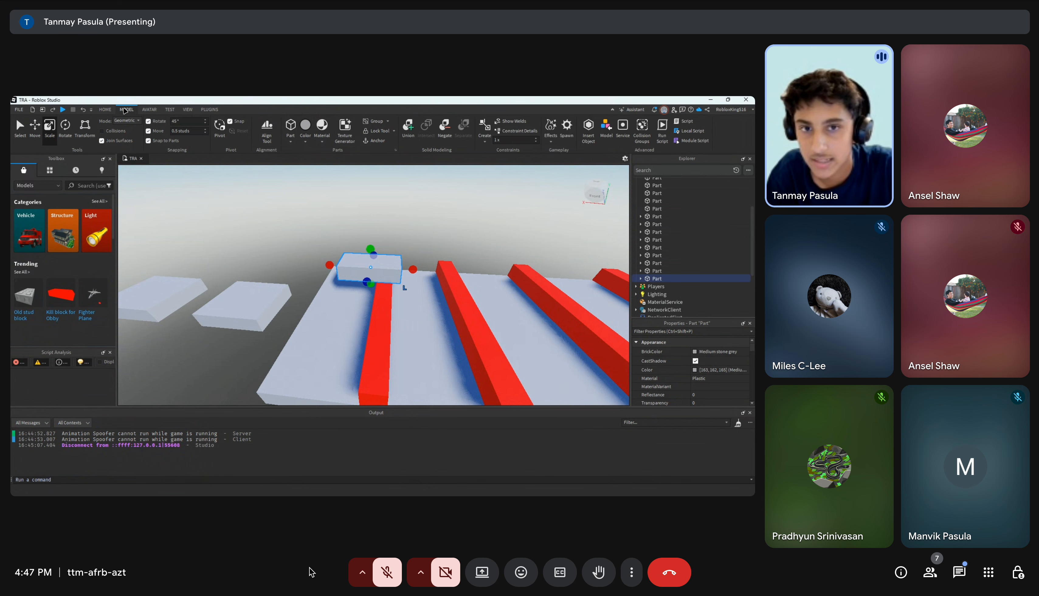
left_click(105, 110)
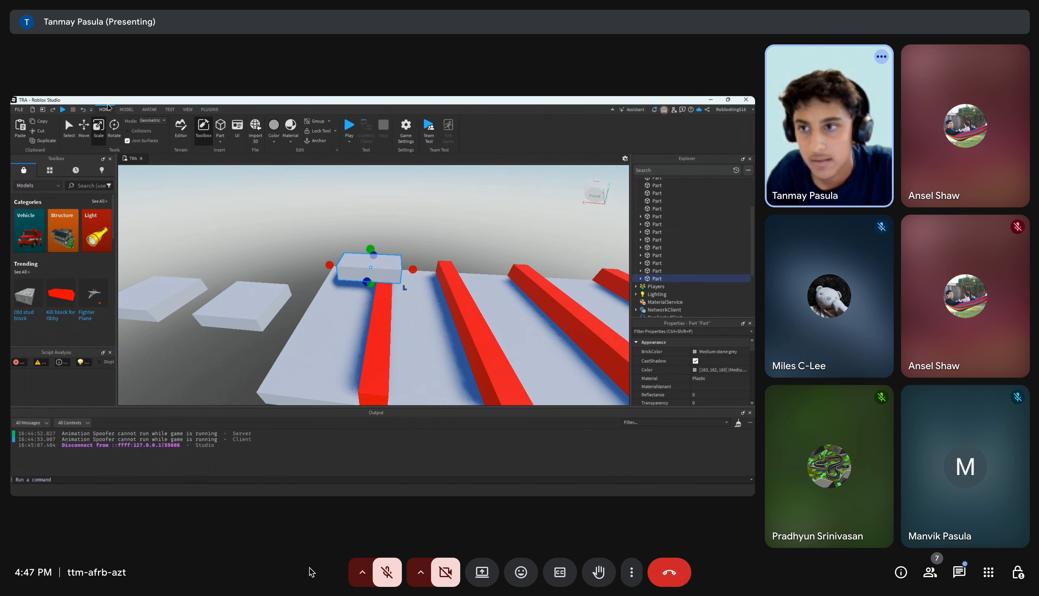
left_click(82, 110)
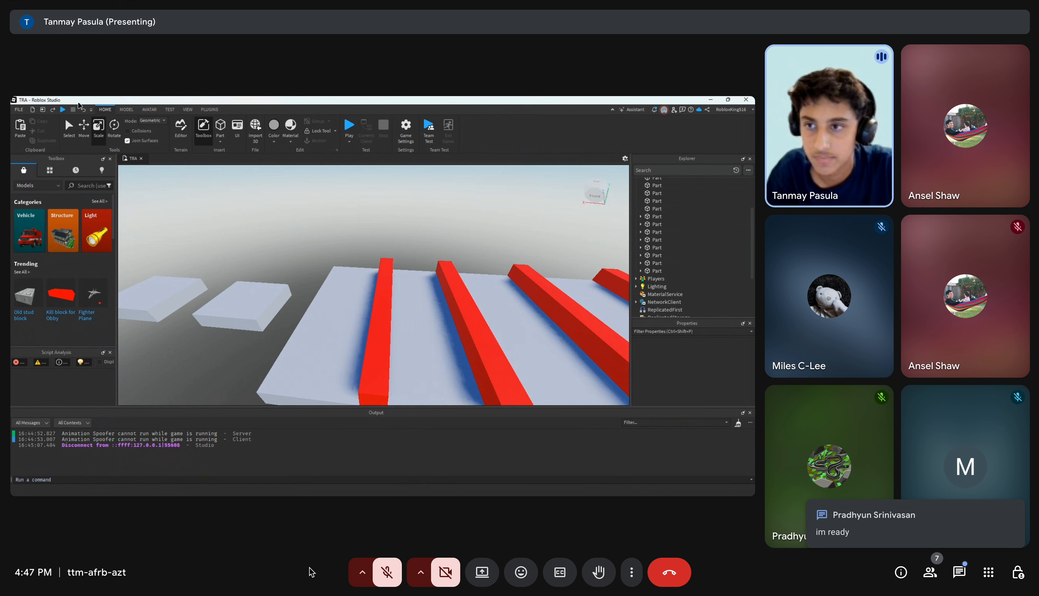
Examine the long platform and its free far end from above and from surface level.
right_click_drag(246, 223, 358, 295)
key("d")
key("s")
key("a")
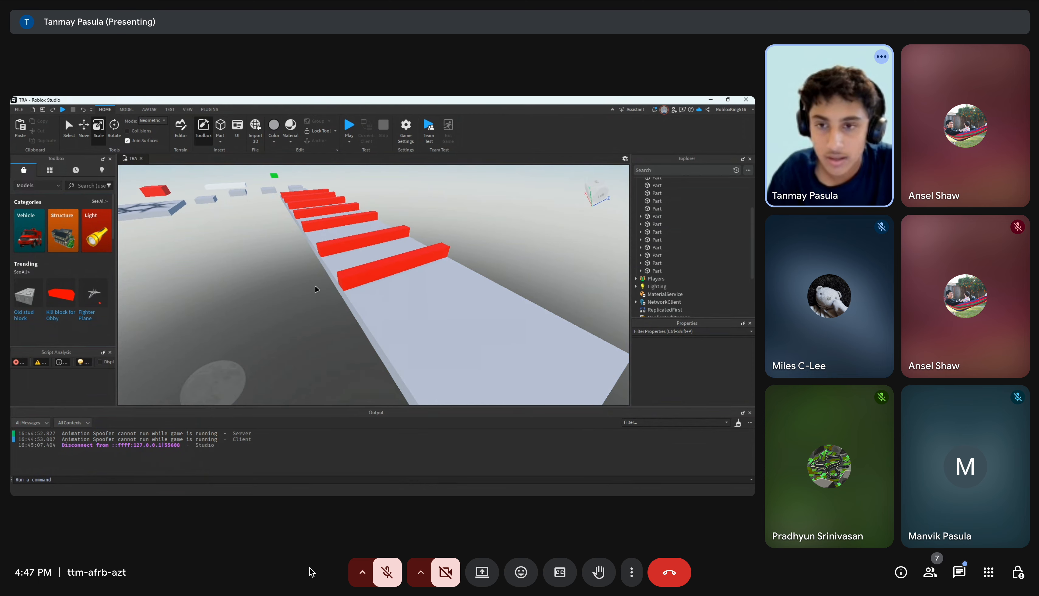
key("d")
key("e")
key("q")
right_click_drag(315, 291, 374, 295)
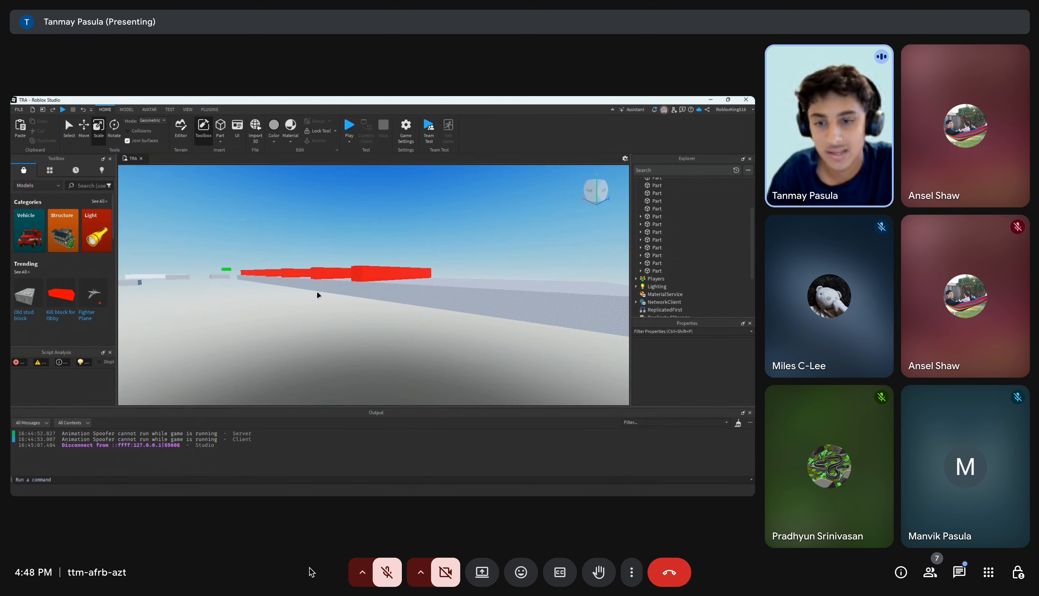
key("e")
right_click_drag(300, 298, 300, 298)
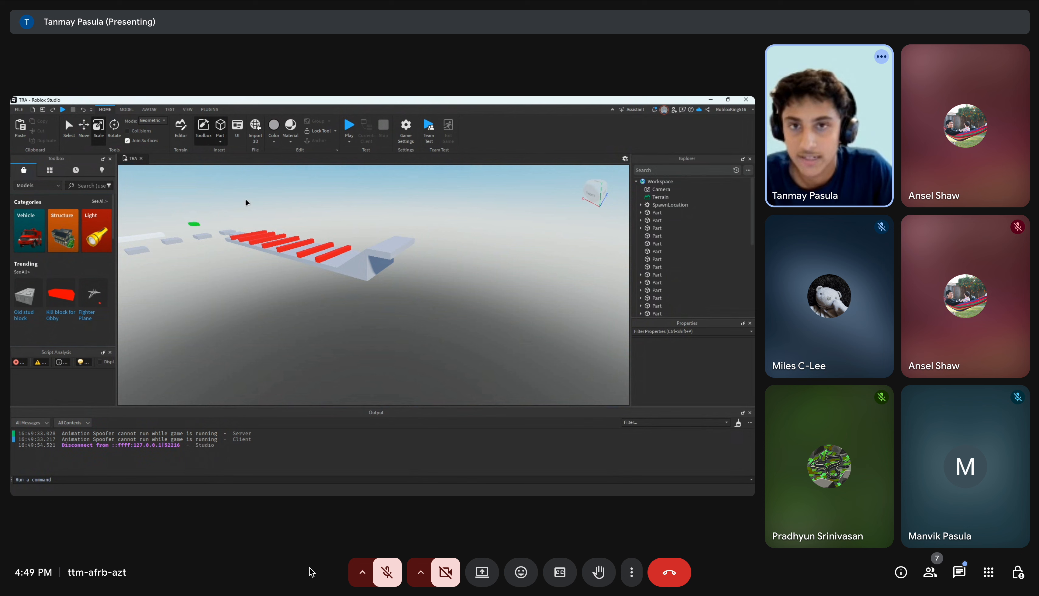
Insert a wedge-shaped part at the far end of the red-bar platform.
left_click(226, 180)
scroll(365, 242, "up", 3)
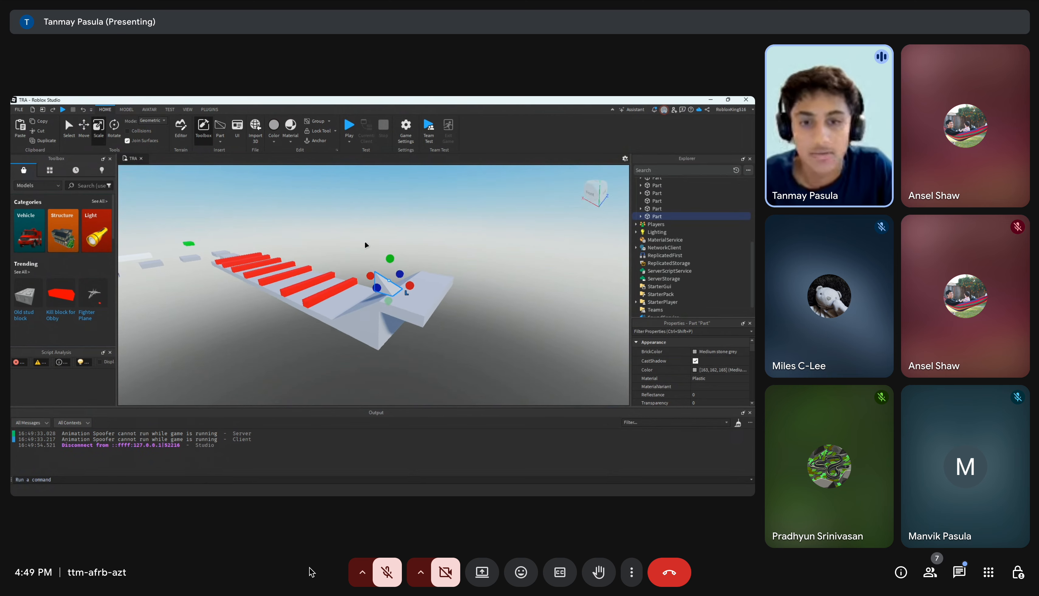
scroll(363, 243, "up", 5)
right_click_drag(361, 237, 412, 230)
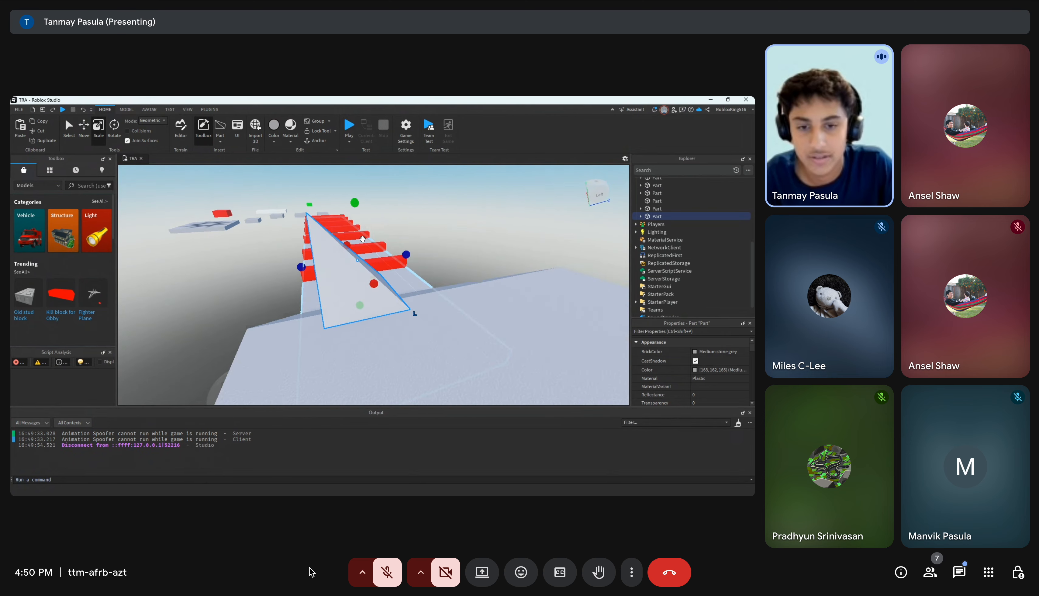
Delete the selected wedge-shaped part at the far end of the red-bar platform.
key("Delete")
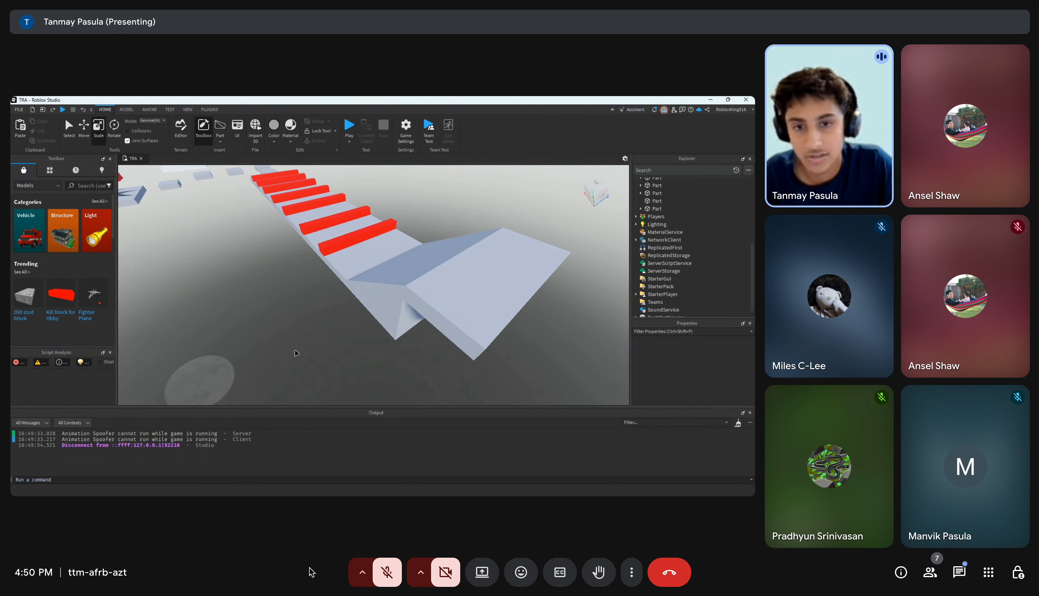
key("a")
right_click_drag(318, 336, 314, 334)
left_click_drag(291, 337, 336, 358)
key("w")
right_click_drag(336, 358, 353, 352)
key("s")
key("a")
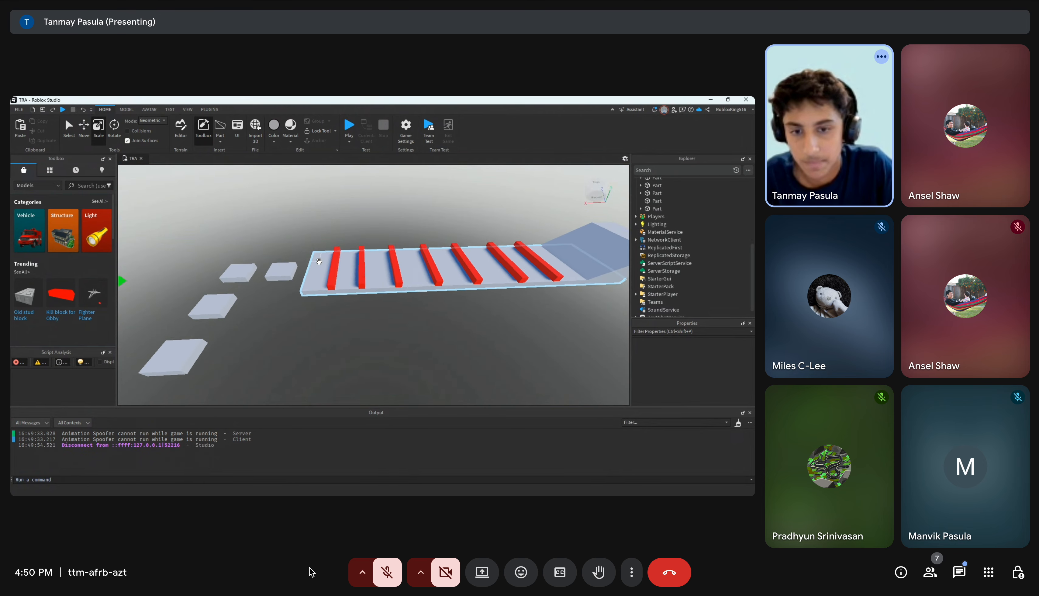
left_click(352, 271)
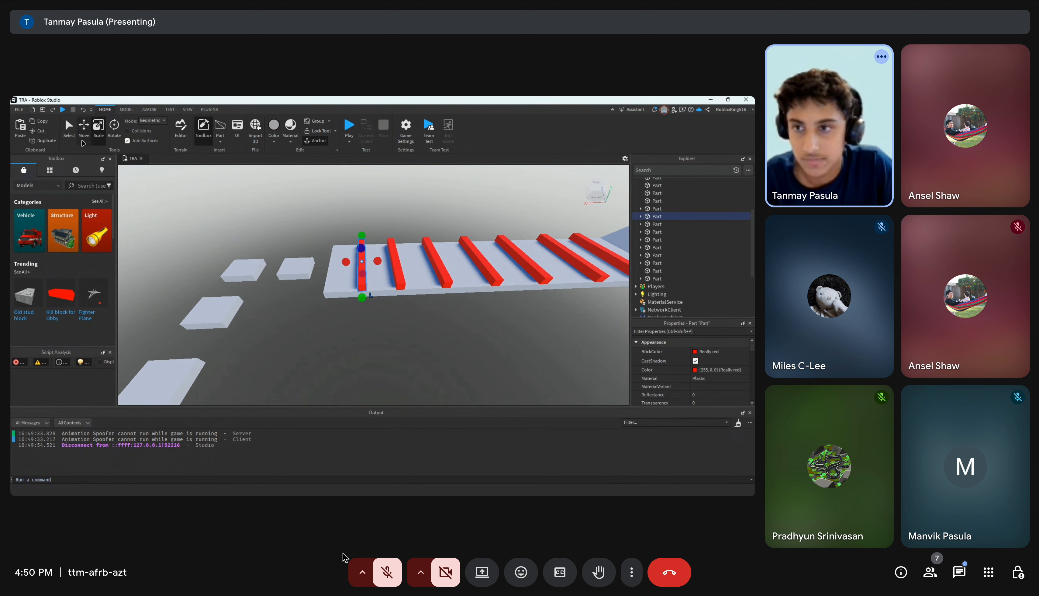
key("ctrl+2")
left_click(387, 572)
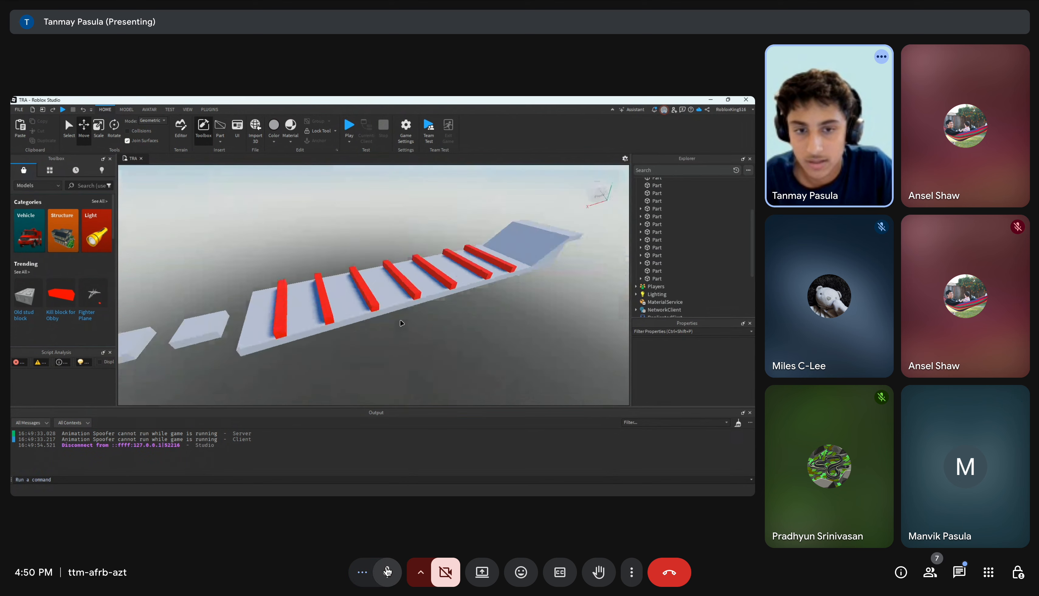
left_click(387, 572)
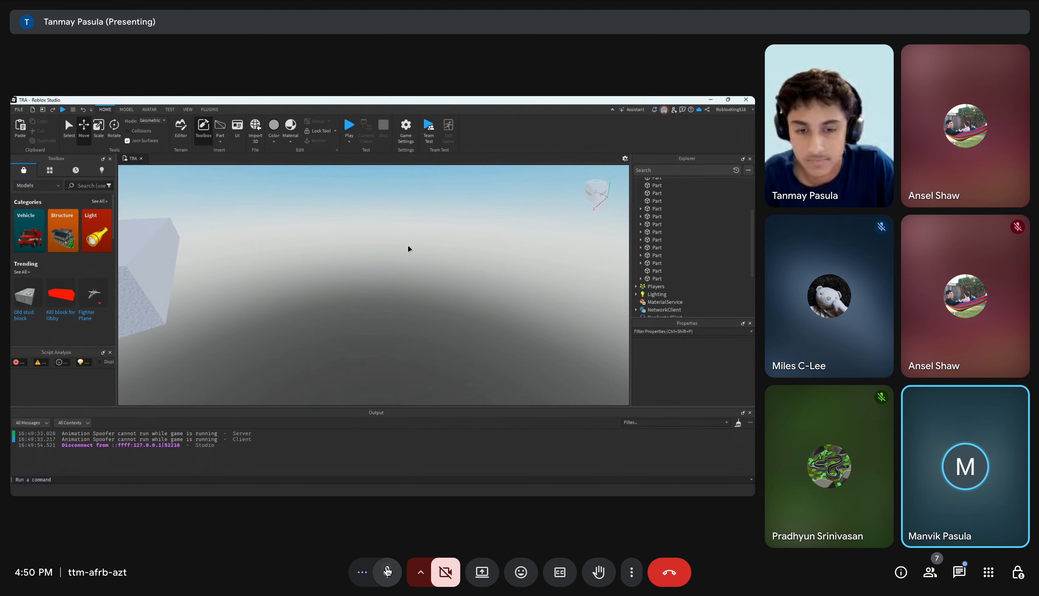
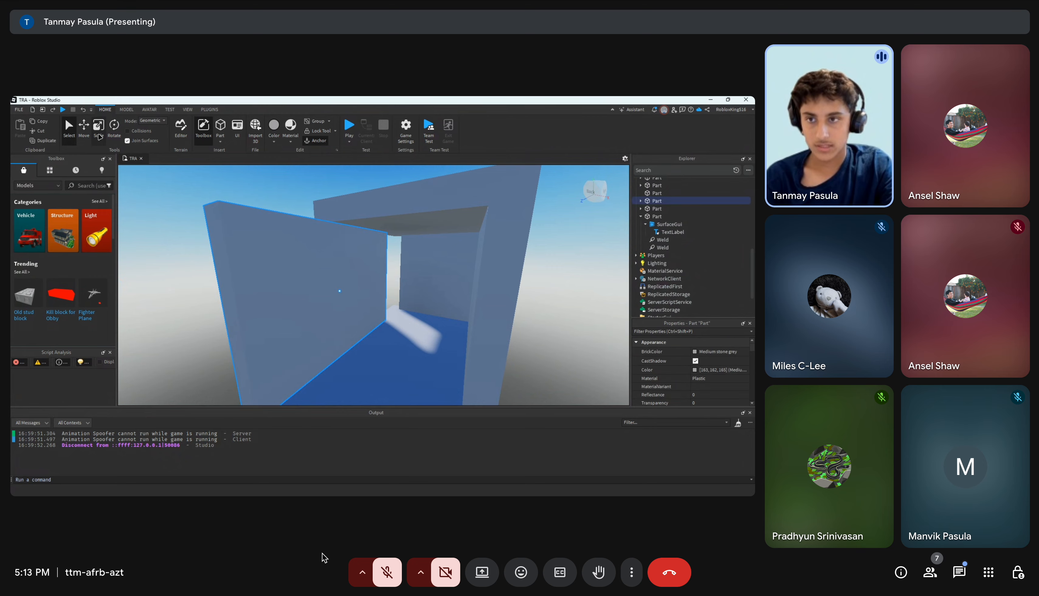
Delete the selected wall and one more wall part at the open front of the blue-floored room.
left_click(83, 127)
right_click_drag(244, 231, 252, 245)
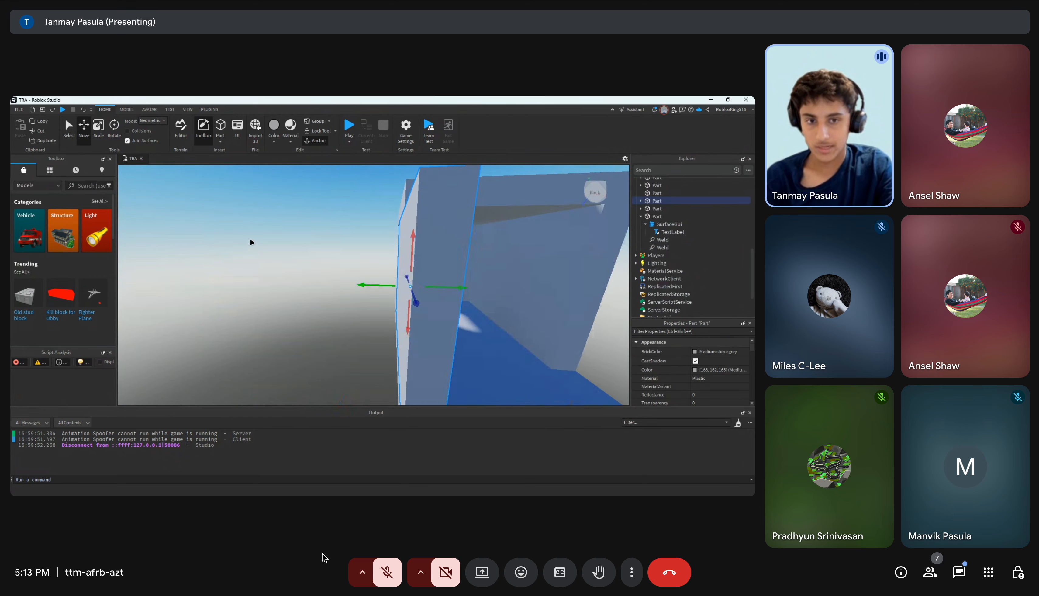
key("Delete")
key("d")
left_click(360, 259)
key("Delete")
Copy one of the room's remaining walls, paste the copy and shift it toward the open front.
left_click(330, 321)
key("ctrl+c")
right_click_drag(330, 321, 272, 296)
key("ctrl+v")
right_click_drag(233, 247, 235, 249)
left_click_drag(332, 294, 352, 316)
Rotate the pasted wall to face the room's opening and move it into place at the front.
left_click(111, 131)
right_click_drag(368, 225, 388, 234)
left_click_drag(408, 240, 380, 216)
left_click(84, 128)
right_click_drag(357, 241, 371, 247)
left_click_drag(398, 255, 400, 198)
scroll(378, 283, "up", 2)
mouse_move(377, 283)
right_mouse_down()
mouse_move(343, 277)
mouse_move(368, 279)
right_mouse_up()
scroll(369, 279, "down", 4)
left_click_drag(448, 257, 410, 278)
scroll(411, 278, "up", 3)
right_click_drag(411, 278, 468, 230)
Resize the front wall in height and width so that it leaves a doorway into the room.
left_click(99, 134)
scroll(383, 308, "down", 2)
left_click_drag(482, 227, 483, 245)
left_click_drag(354, 309, 420, 314)
right_click_drag(420, 315, 416, 316)
Duplicate the front wall and move the copy 7 studs across to the other side of the doorway.
left_click(85, 133)
key("ctrl+d")
left_click_drag(338, 325, 470, 336)
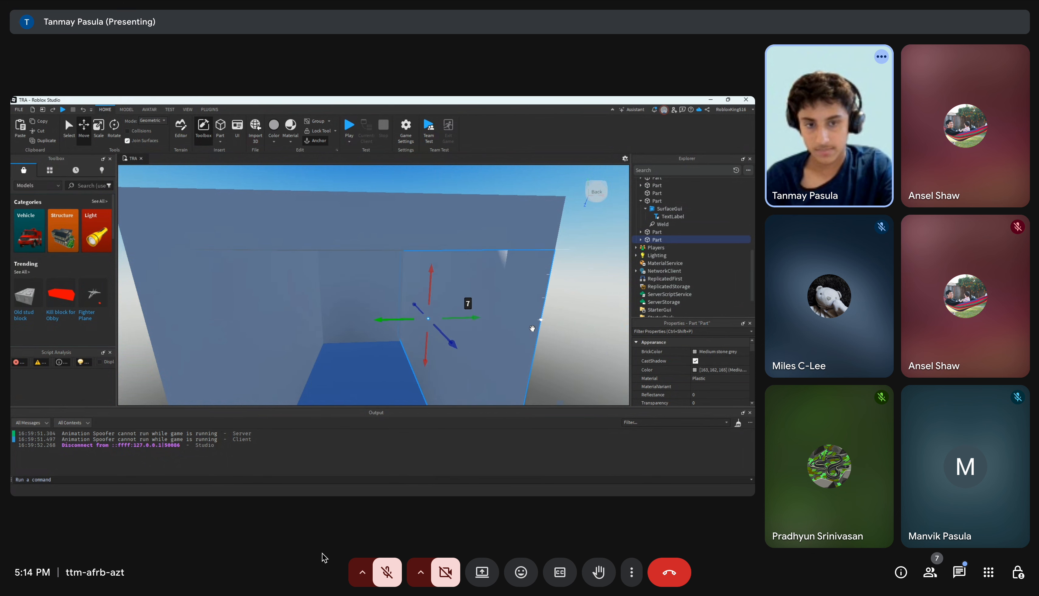
Slide the room's outer wall lengthwise along the floor toward the green platforms.
left_click(550, 328)
right_click_drag(549, 327, 546, 329)
key("s")
right_click_drag(311, 349, 312, 349)
key("a")
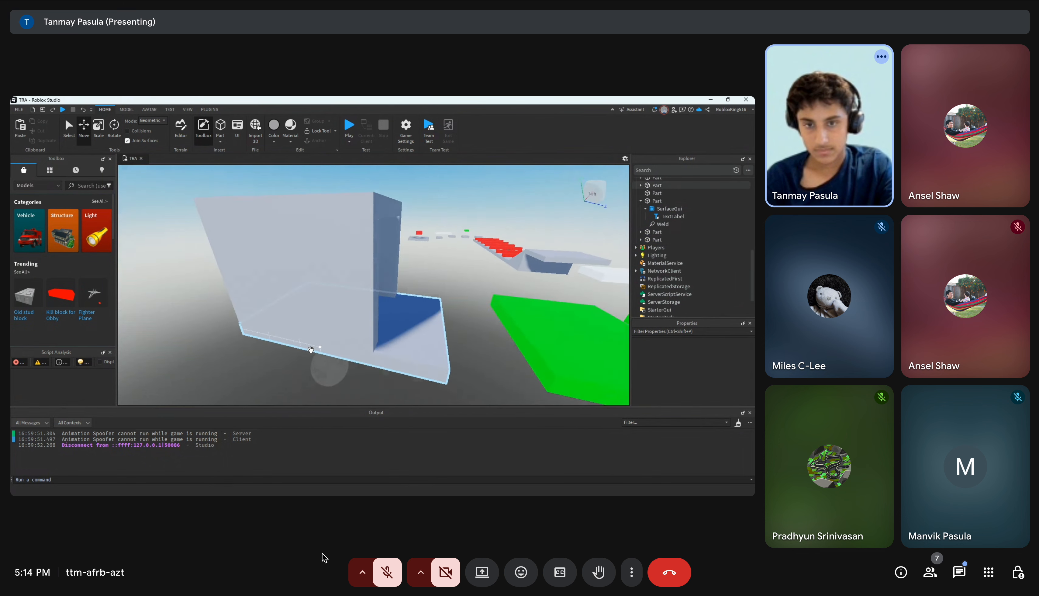
left_click(350, 305)
left_click_drag(363, 294, 419, 301)
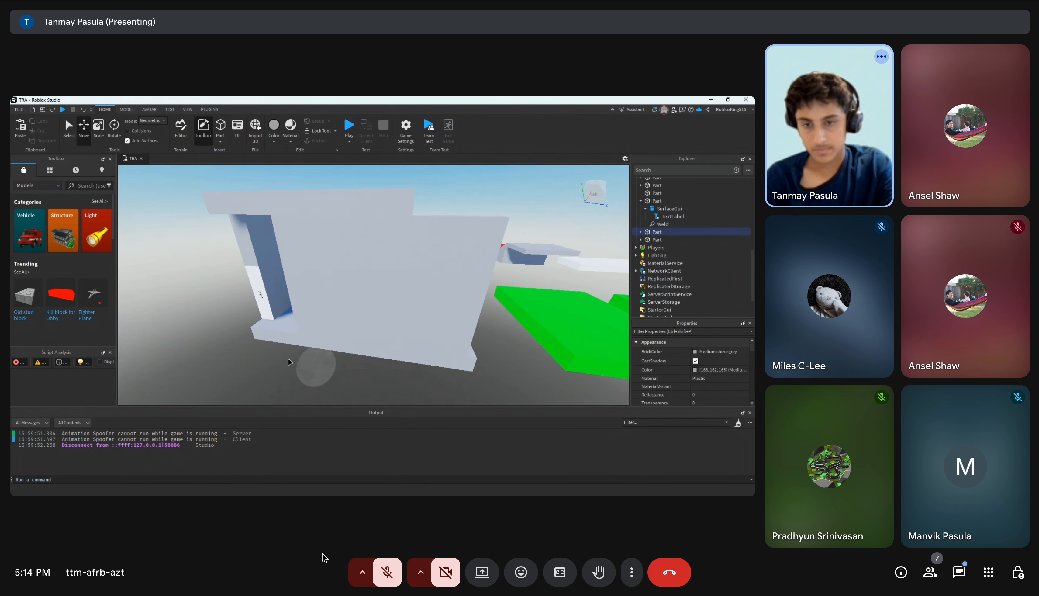
left_click(279, 363)
key("w")
key("a")
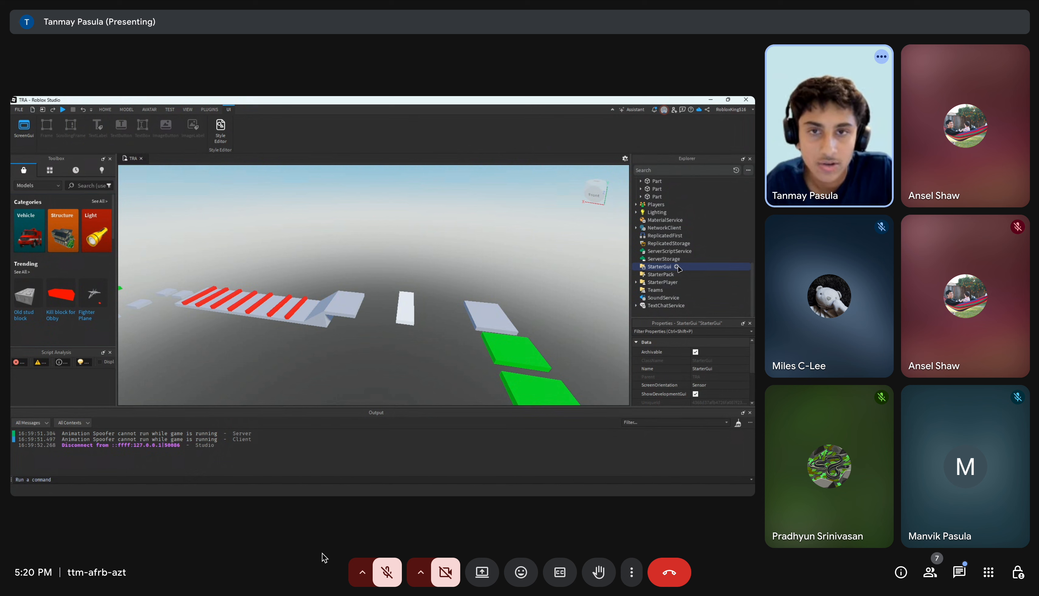
Add a ScreenGui to StarterGui.
left_click(650, 282)
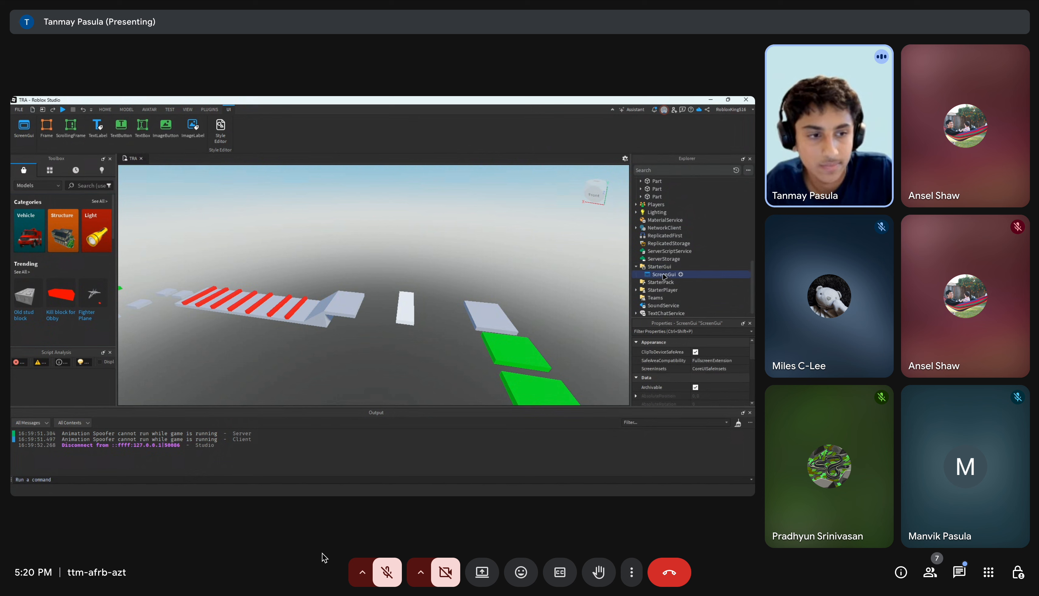
left_click(651, 268)
right_click_drag(506, 296, 620, 394)
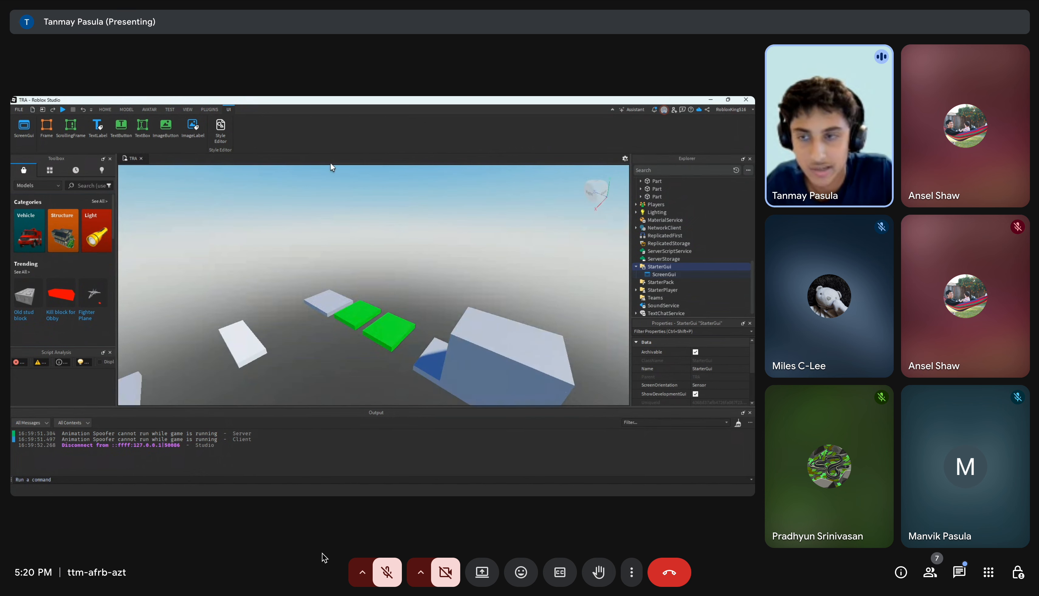
right_click_drag(501, 284, 501, 284)
Add a TextButton inside the ScreenGui and move it down the game view's left edge to a vertical offset of 284.
left_click(648, 275)
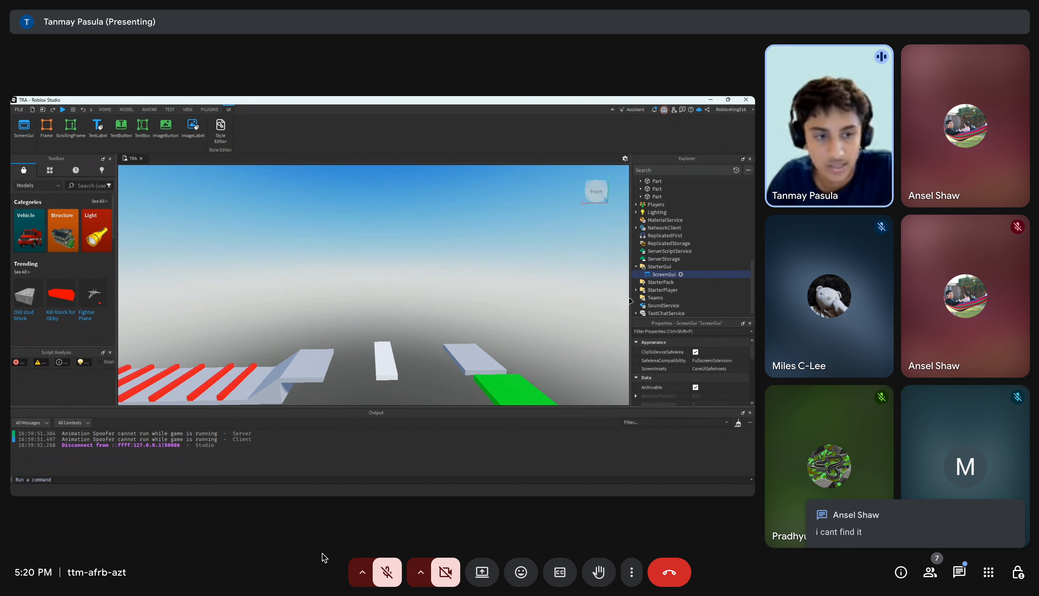
left_click(620, 303)
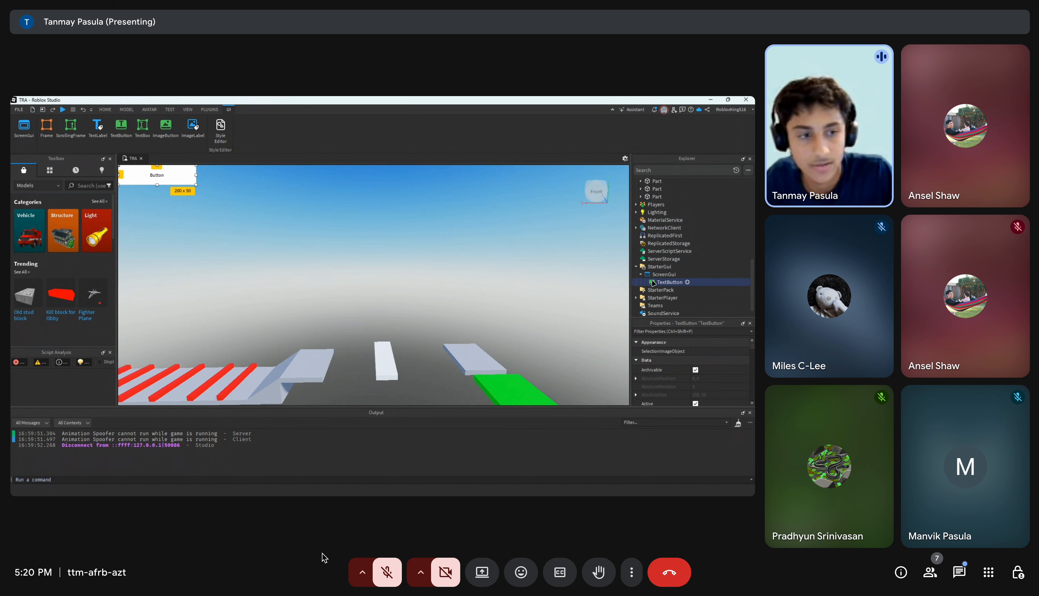
left_click(497, 289)
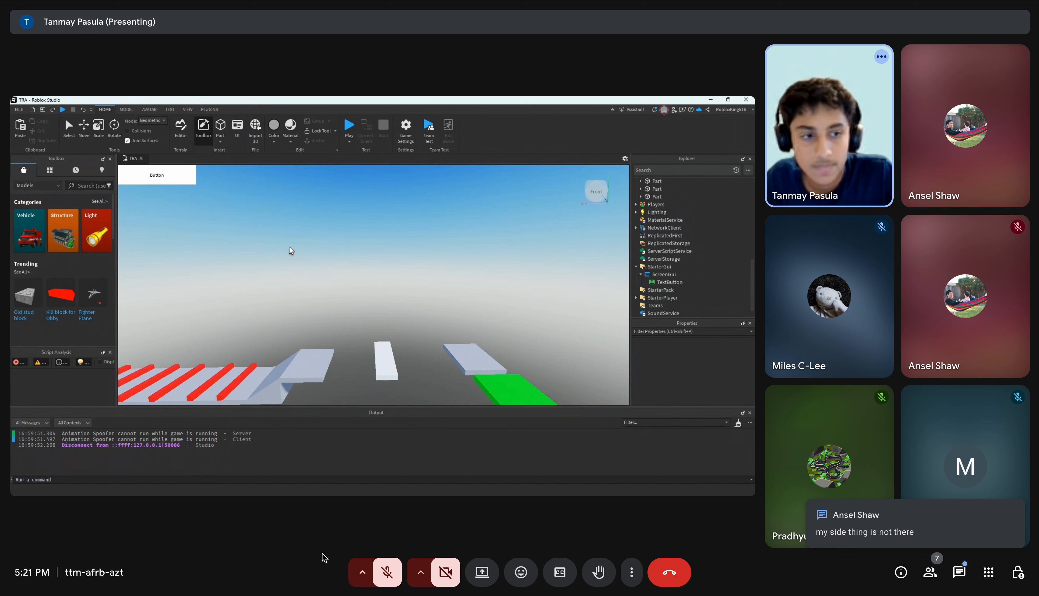
left_click(669, 281)
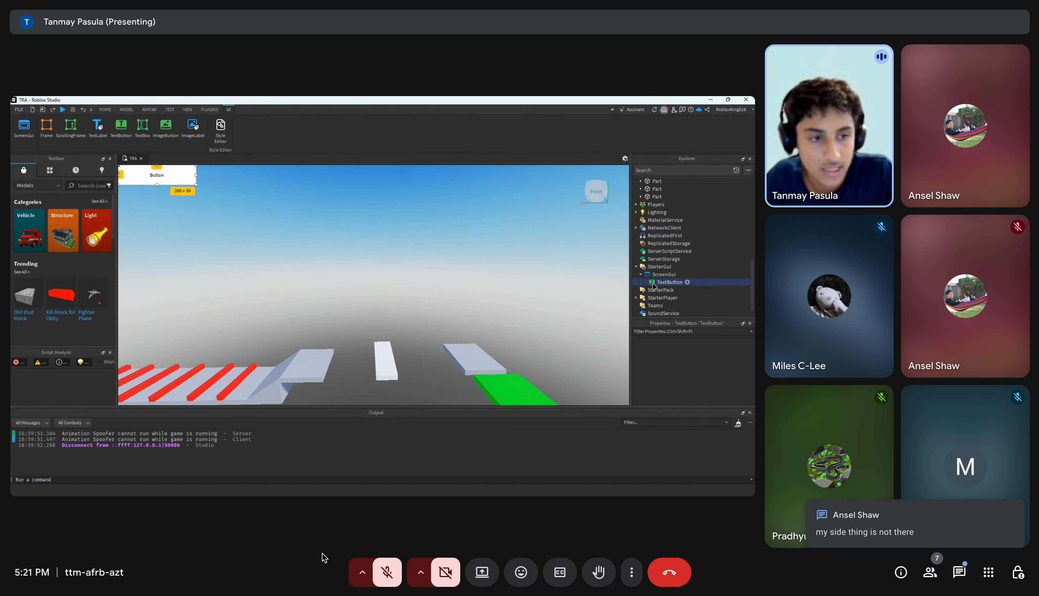
left_click_drag(156, 177, 156, 286)
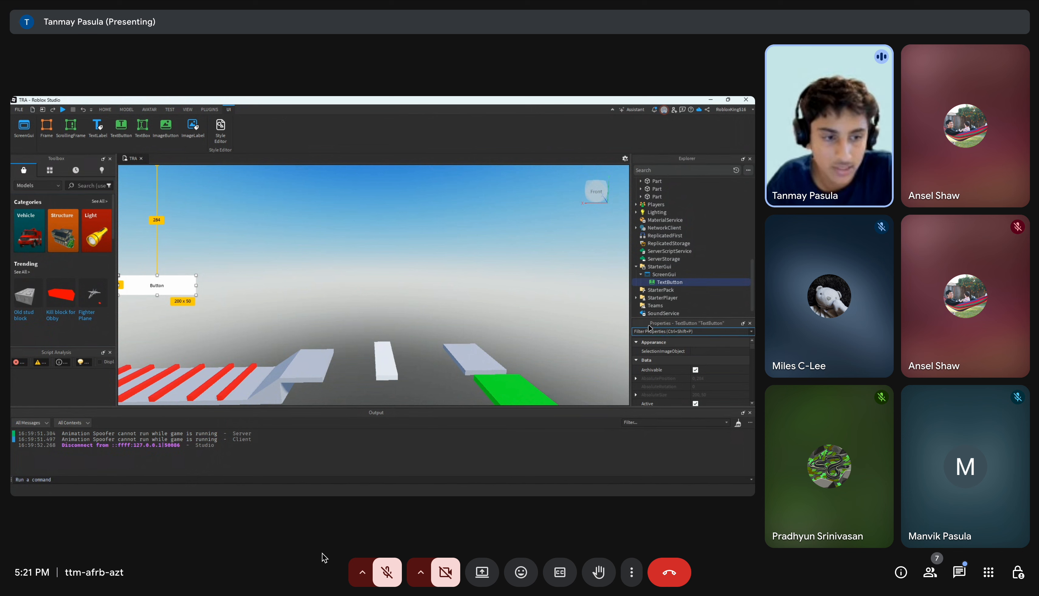
Set the TextButton's text to DONATE.
left_click(658, 331)
type("text")
left_click(701, 368)
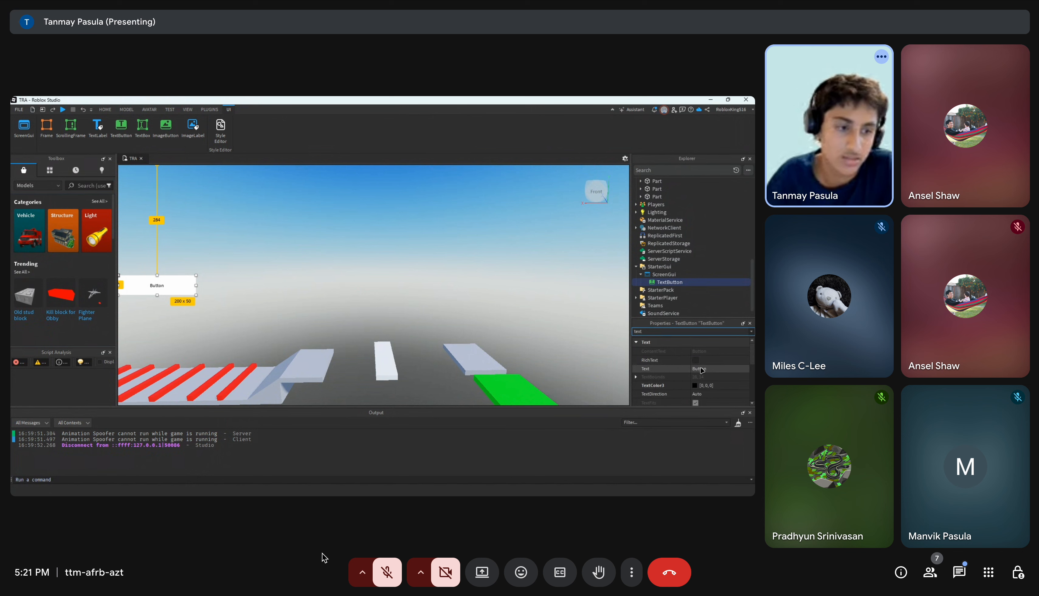
type("DO")
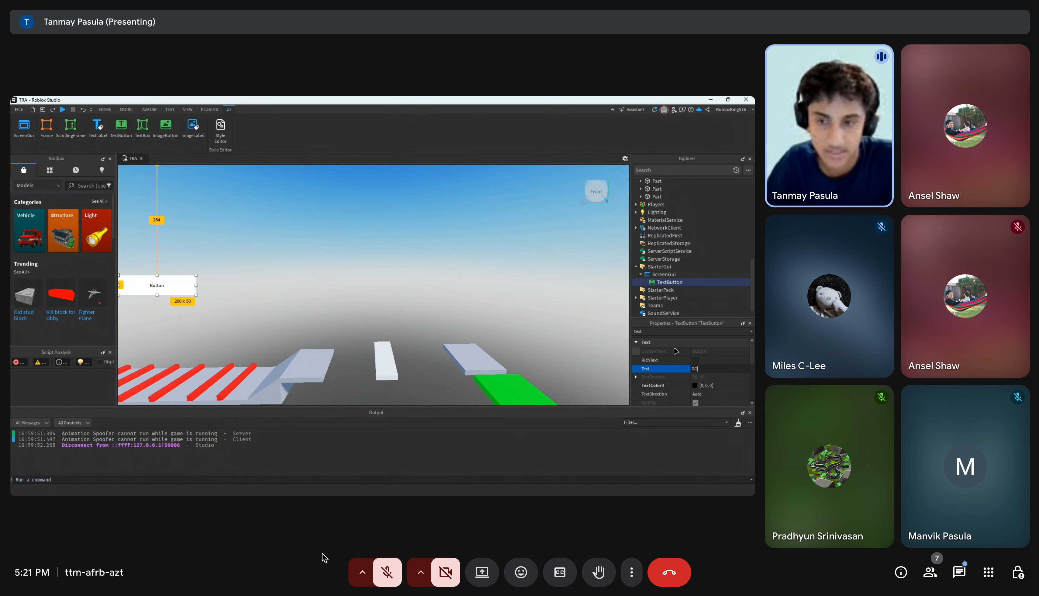
type("NATE")
key("Return")
Find the scaling property of the DONATE button and enable TextScaled.
left_click(655, 331)
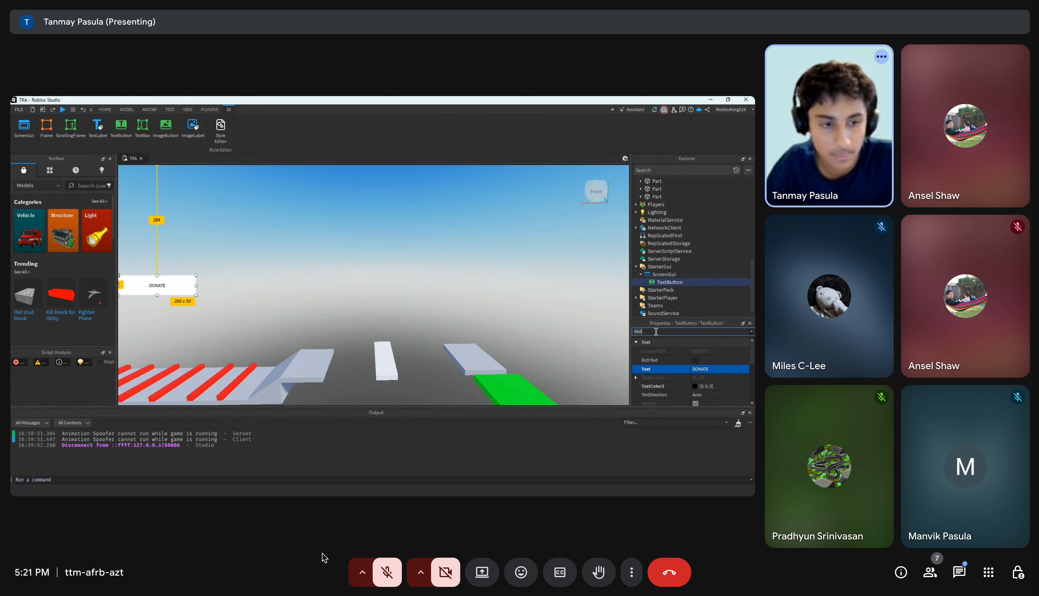
key("ctrl+a")
type("scal")
left_click(698, 351)
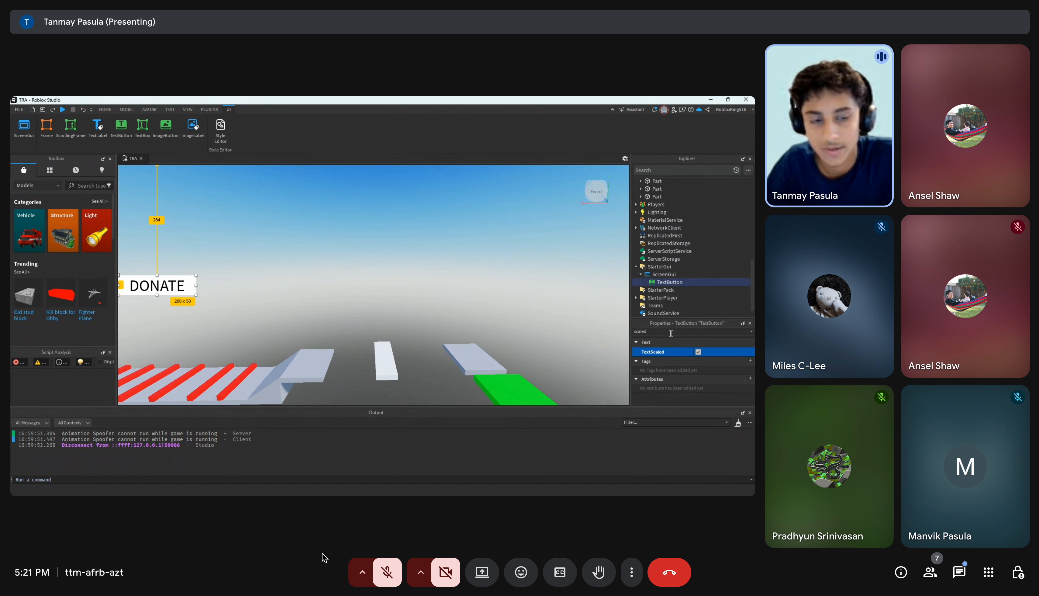
Filter the DONATE button's properties by "color".
left_click(638, 330)
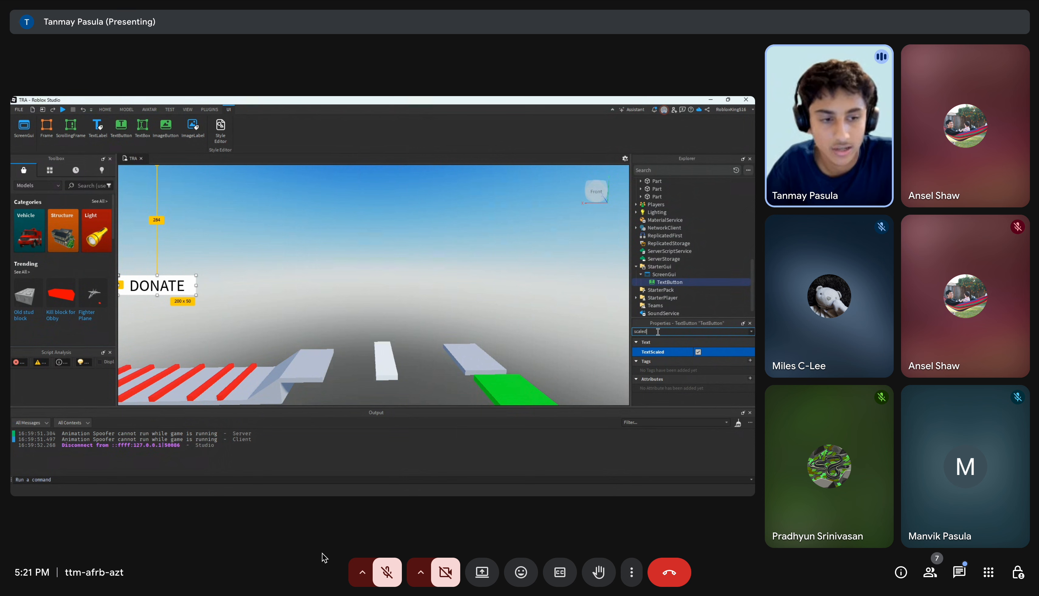
key("ctrl+a")
type("color")
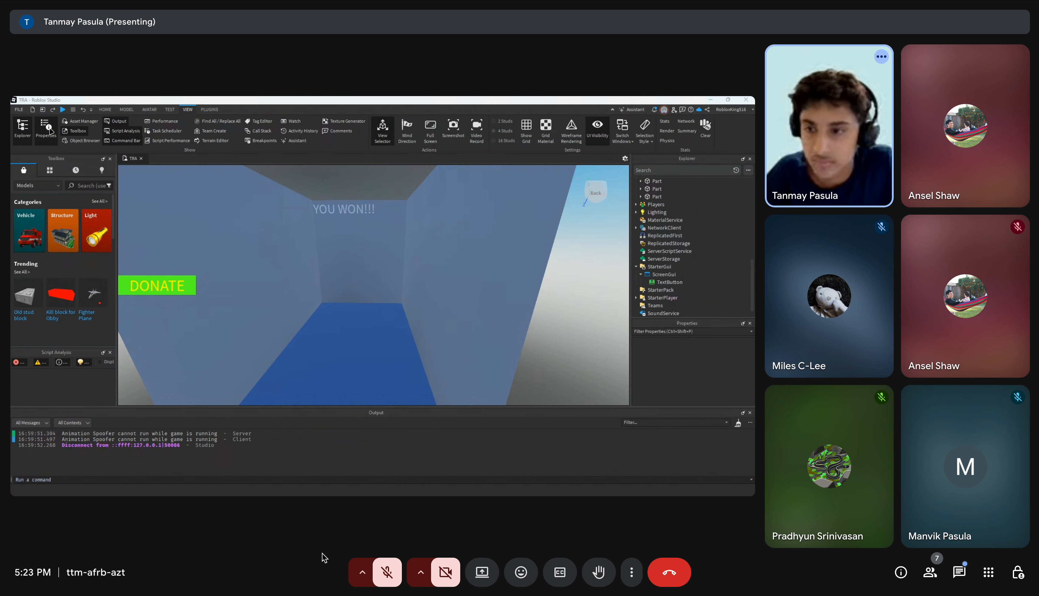
Return to the obstacle platforms, select the DONATE TextButton and filter its properties by "text".
left_click(100, 111)
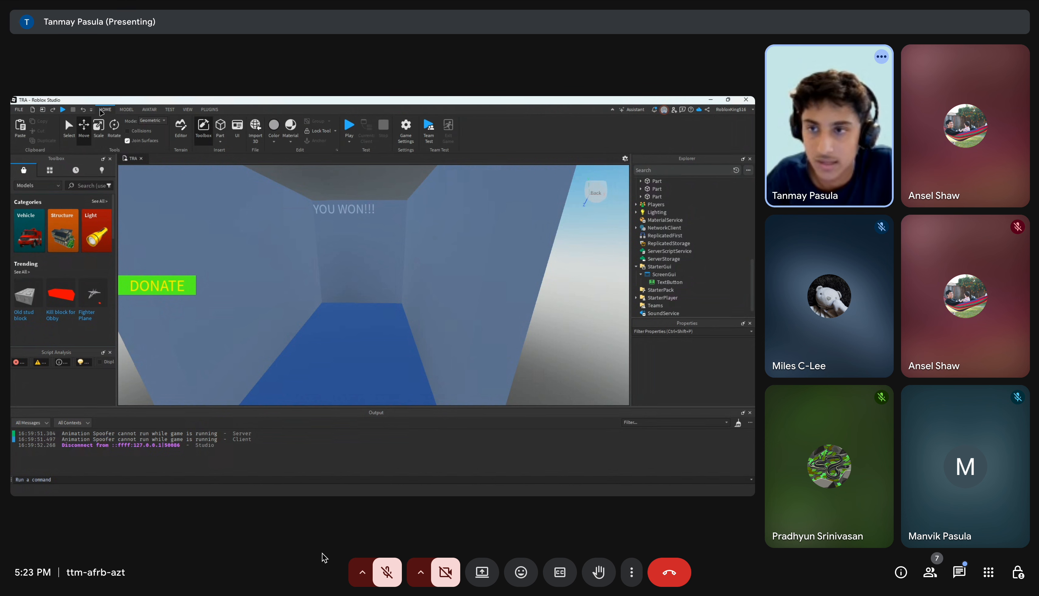
left_click(268, 290)
right_click_drag(338, 328, 341, 327)
key("s")
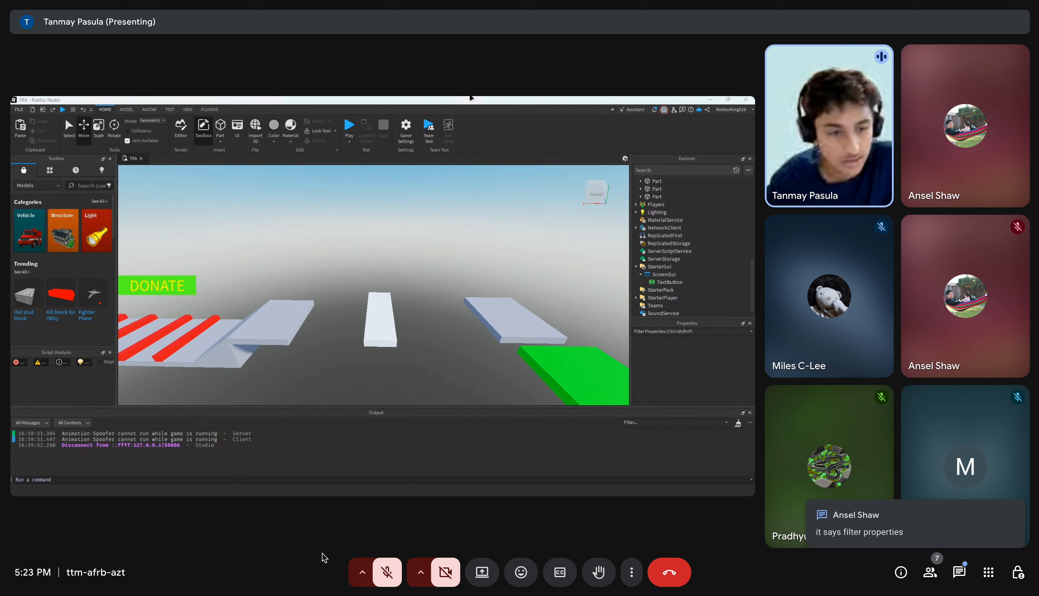
left_click(669, 281)
left_click(642, 331)
type("text")
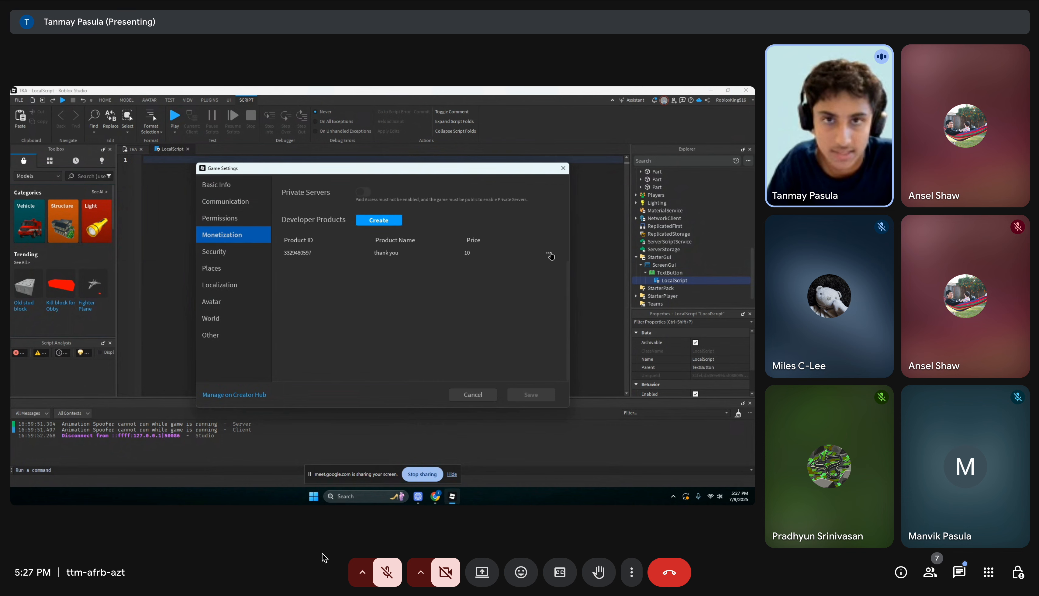
Cancel the game settings and try to paste the copied content into the DONATE button's LocalScript.
left_click(473, 394)
key("ctrl+v")
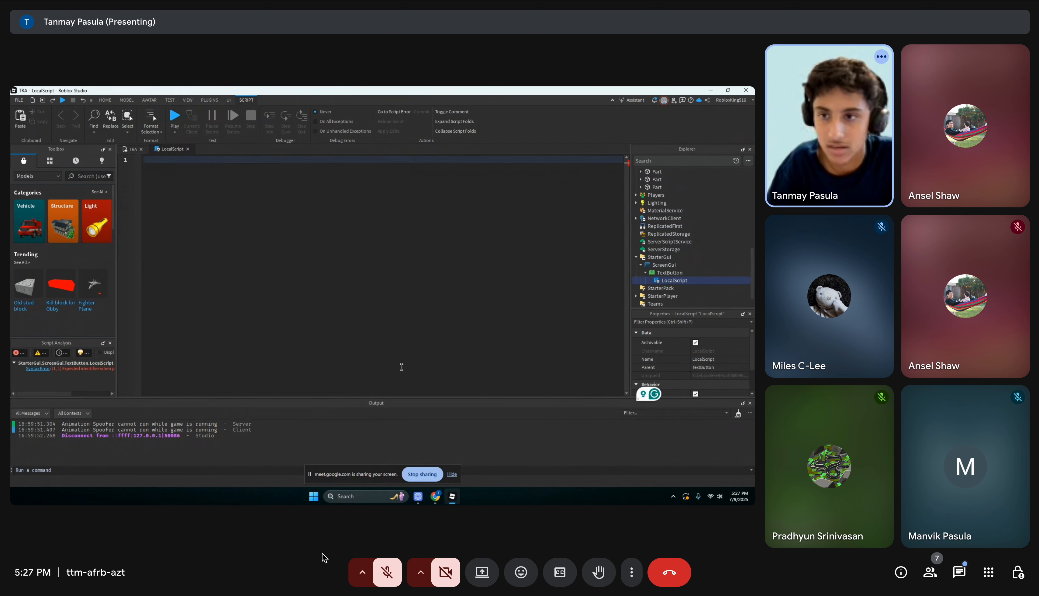
key("alt+Tab")
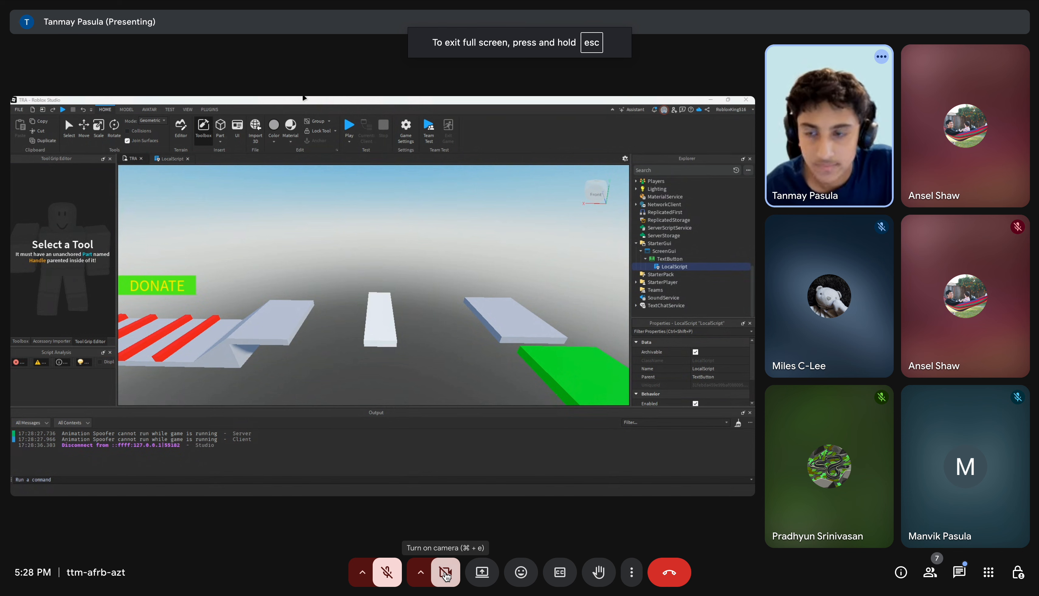
left_click(445, 574)
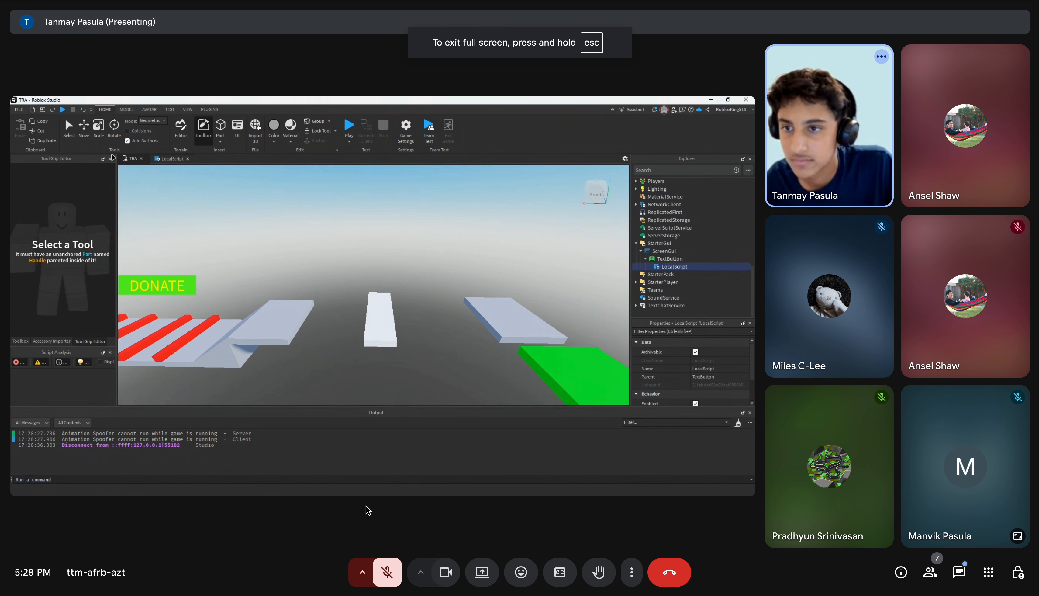